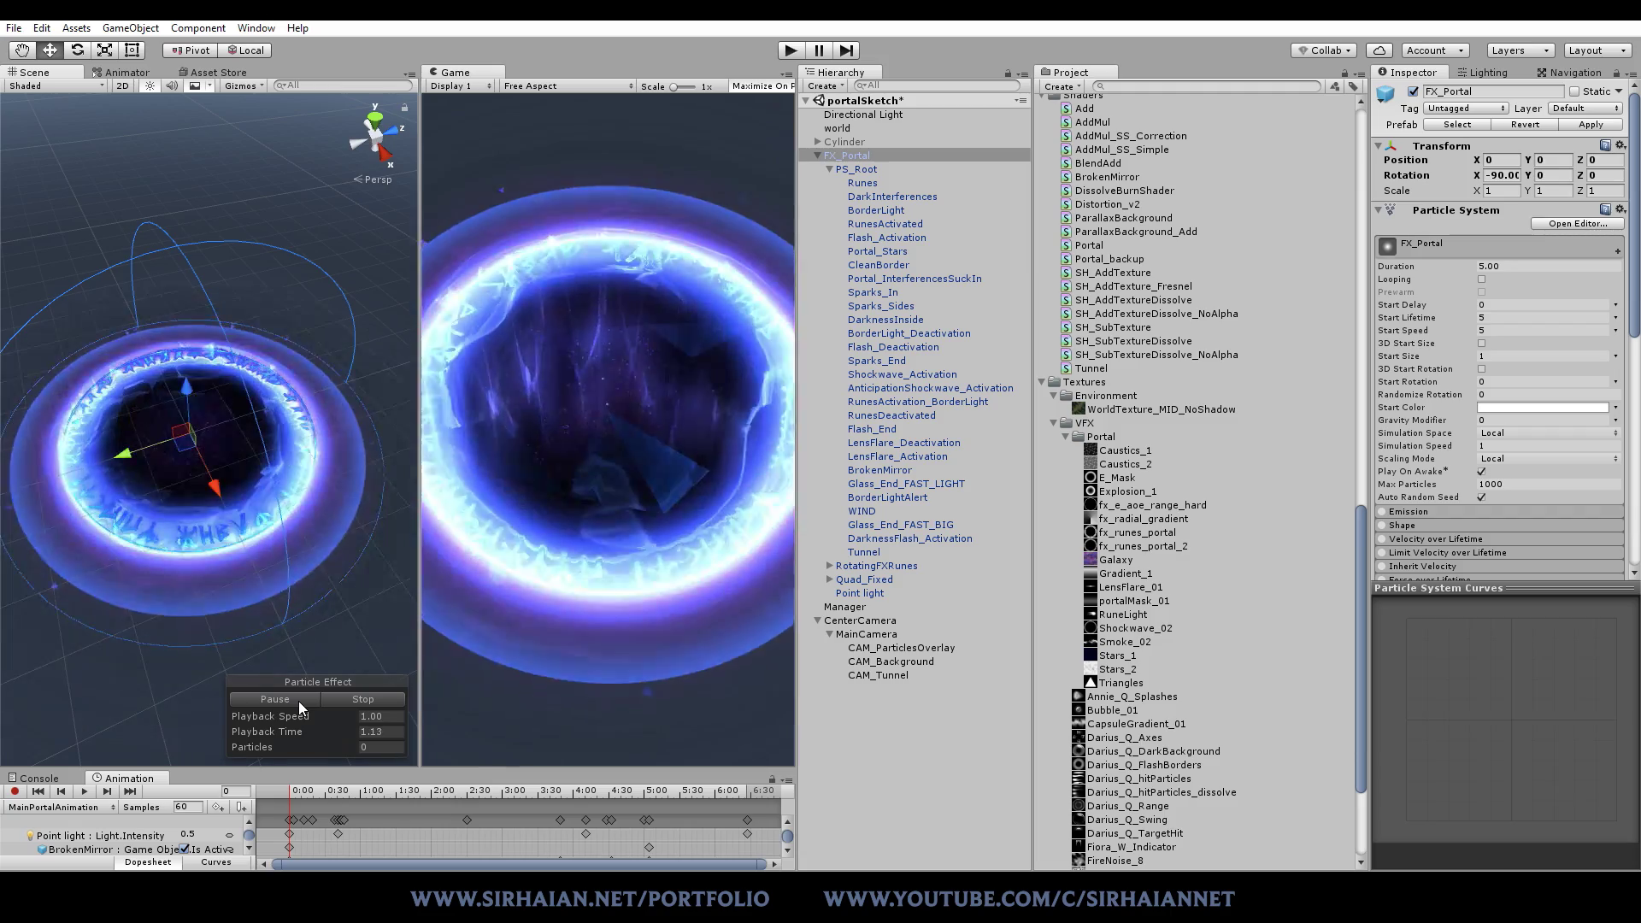
Step: Replay the FX_Portal particle simulation, pause it with the portal open, and enlarge the Scene view around the effect
left_click(299, 701)
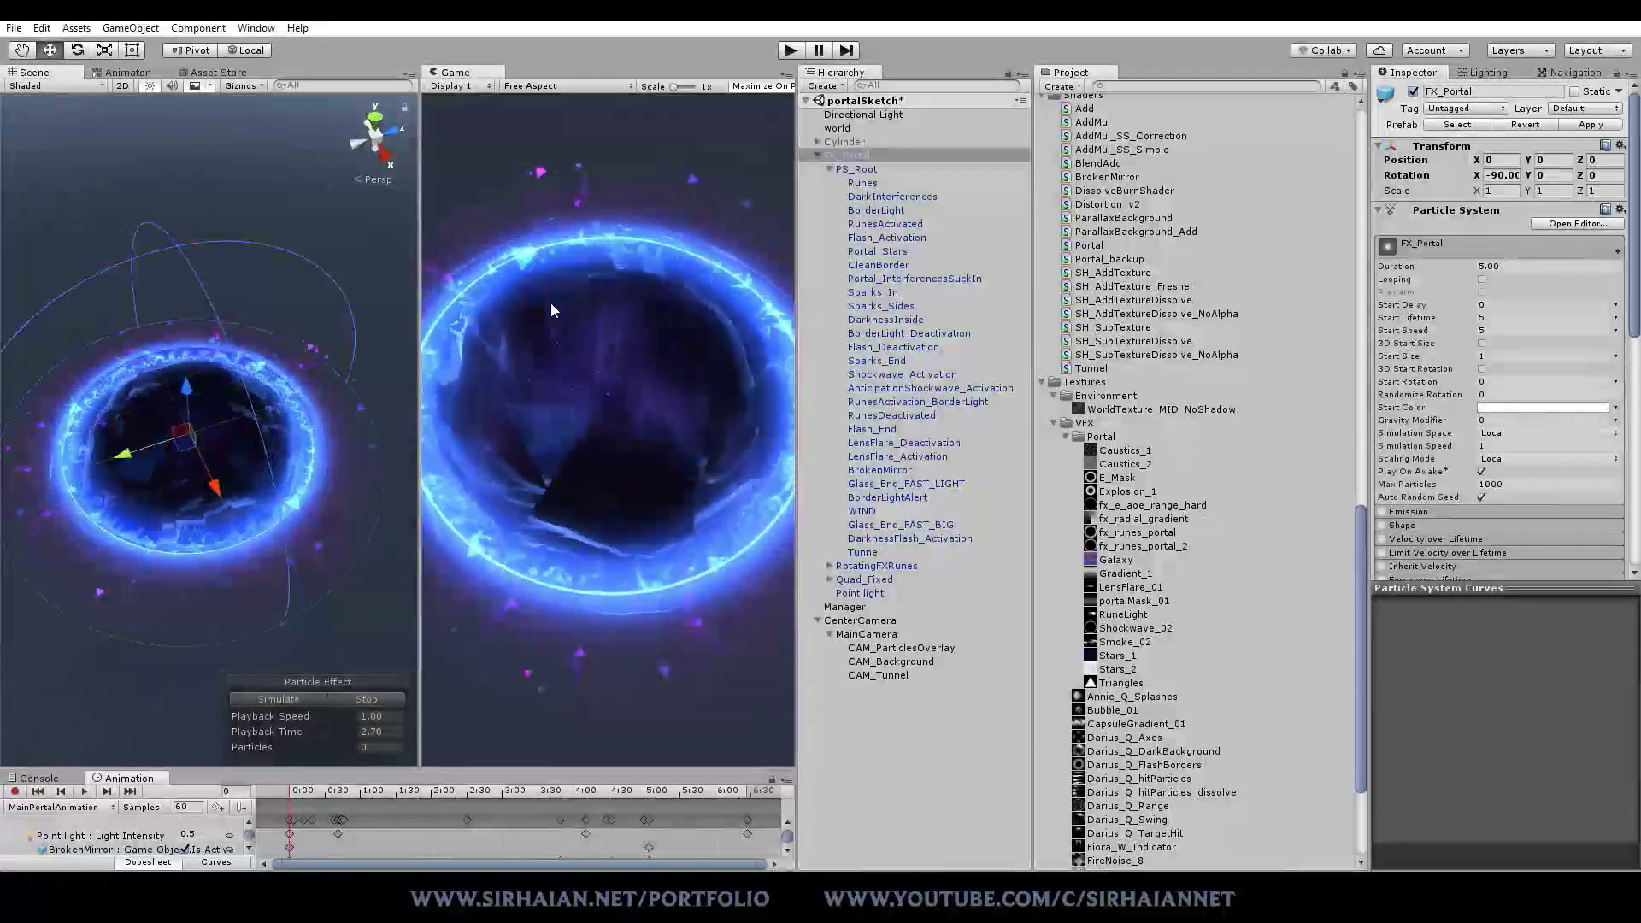
left_click(366, 700)
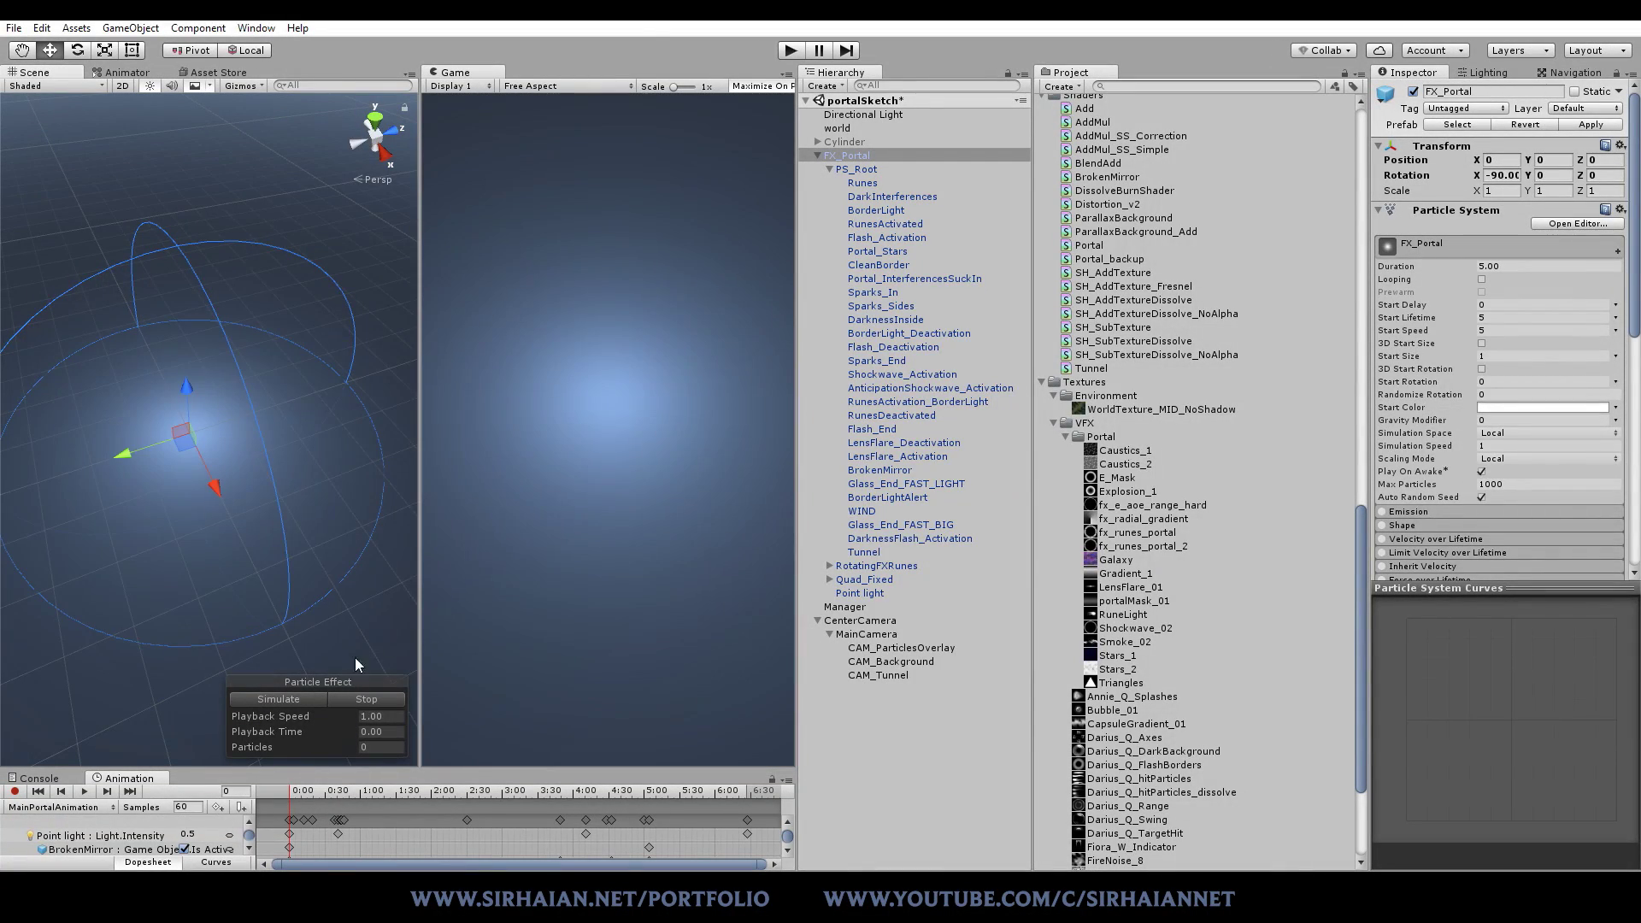
left_click_drag(797, 592, 949, 593)
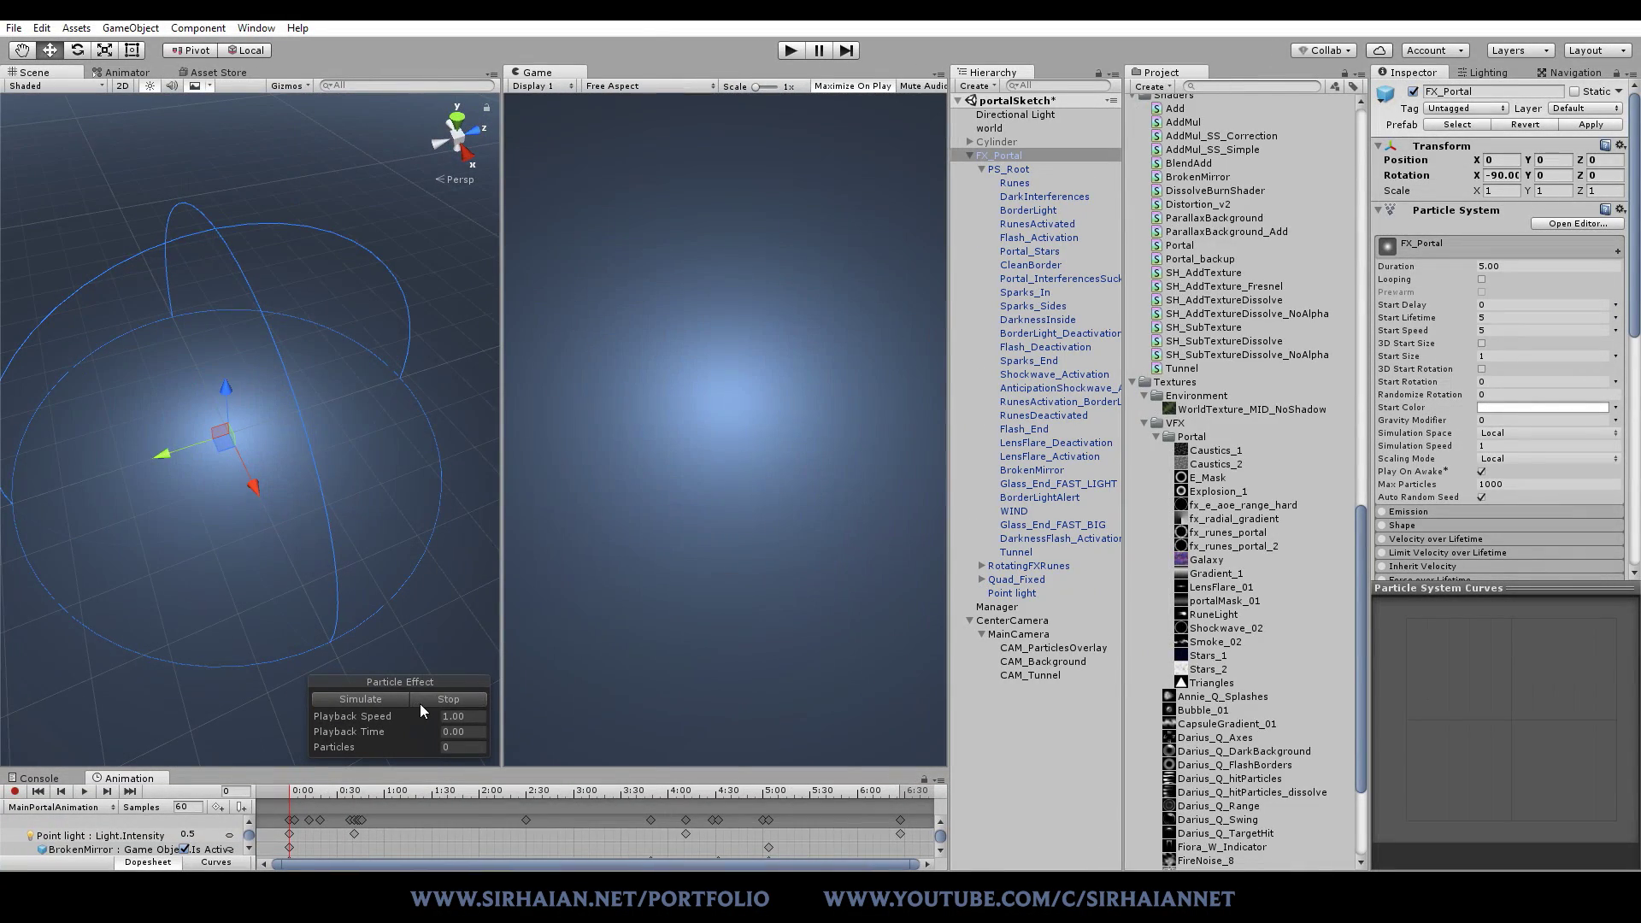
left_click(386, 700)
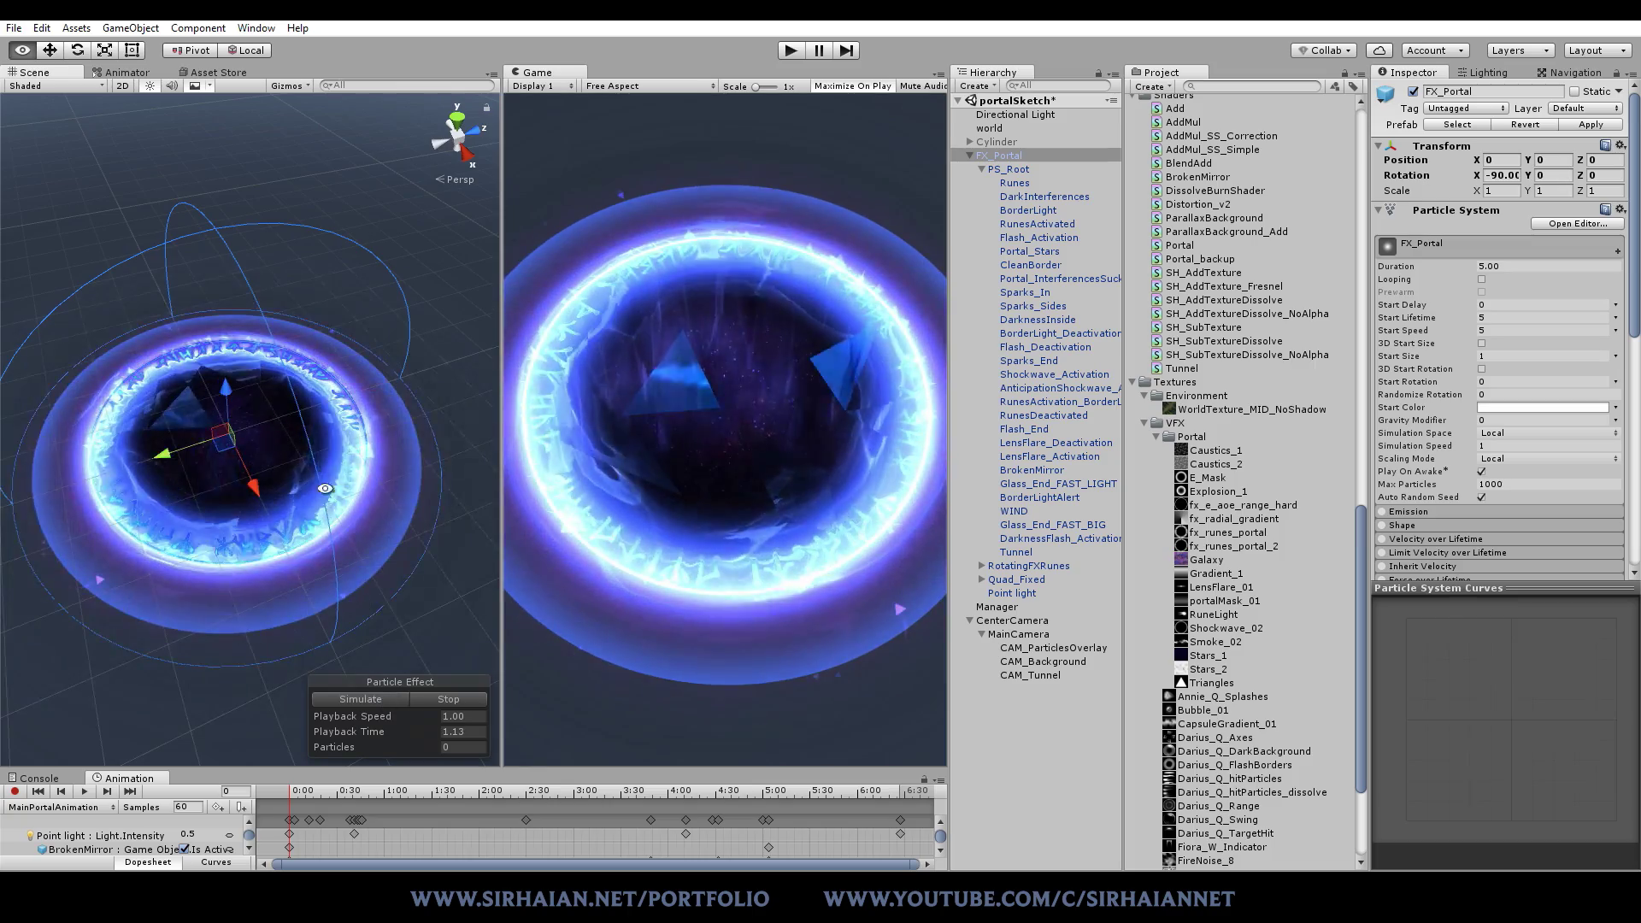
left_click_drag(359, 547, 320, 489, "alt")
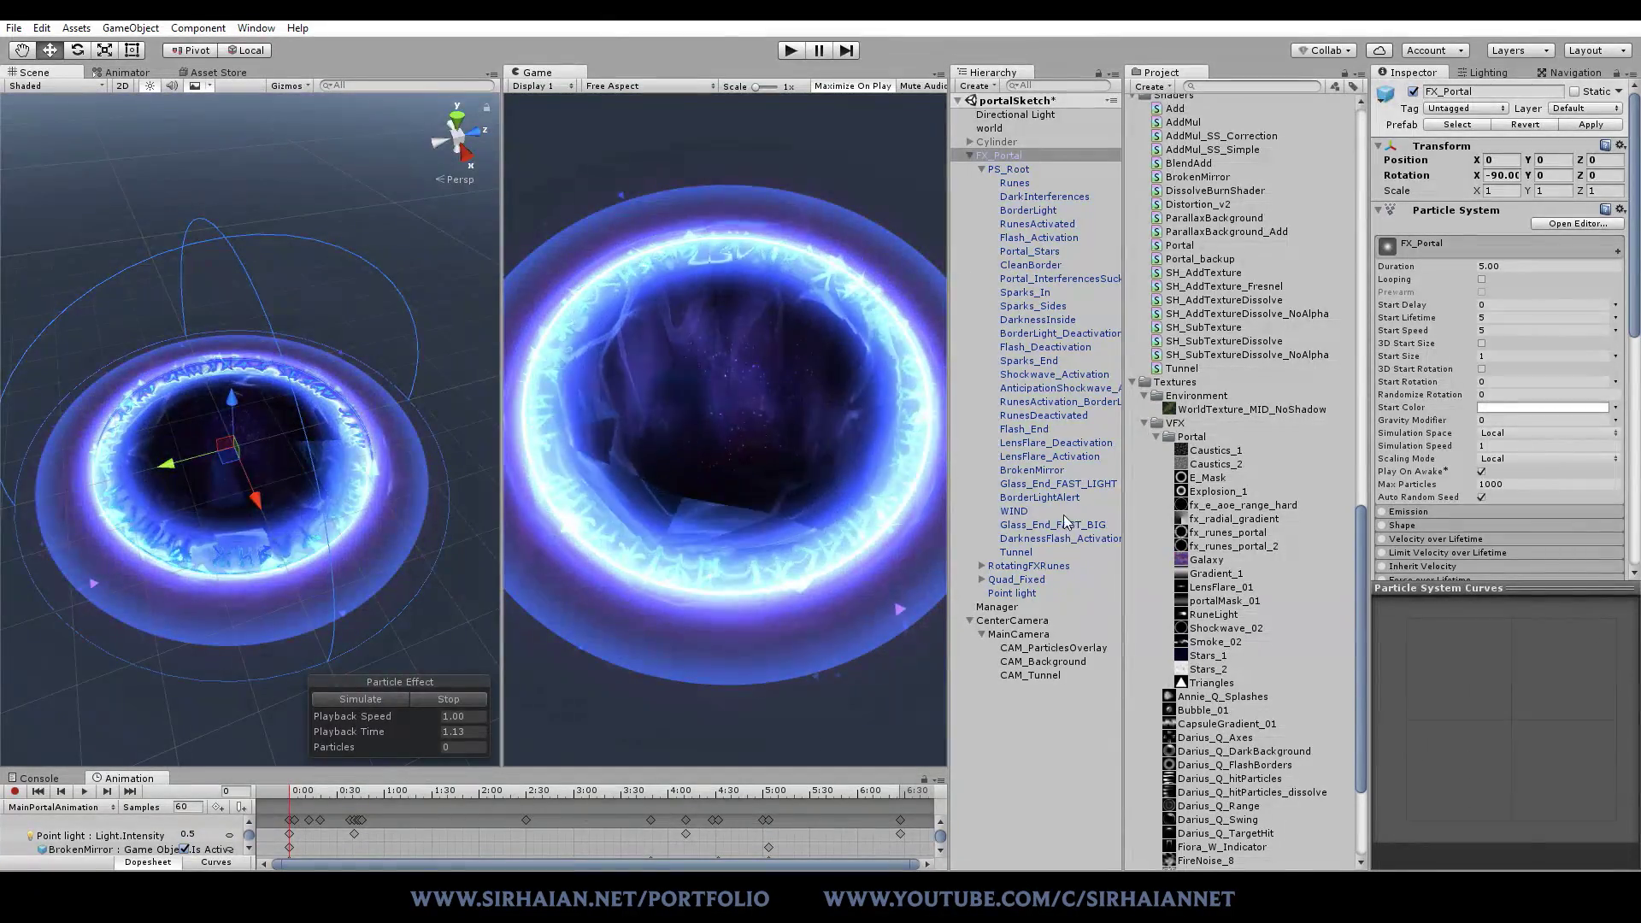
Step: Select the BrokenMirror particle system, pause its simulation, and move it away from the portal to Y 5.31
left_click(1051, 471)
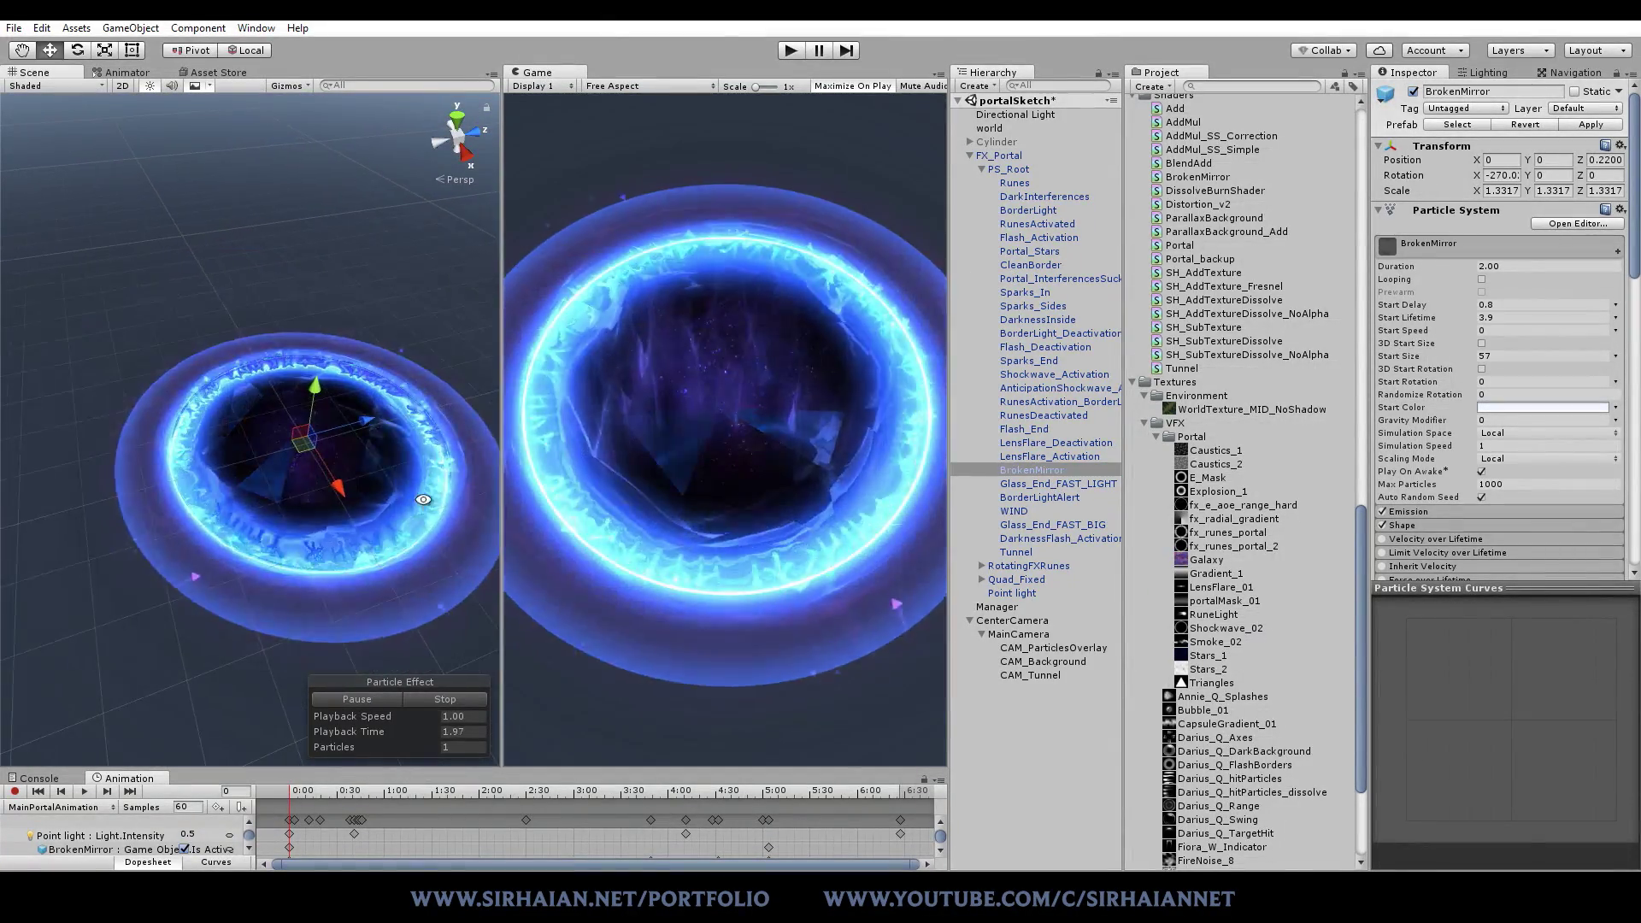
left_click_drag(423, 500, 320, 633, "alt")
left_click(342, 700)
left_click_drag(429, 470, 325, 486)
Step: Set the Scene view to Shaded Wireframe and replay the BrokenMirror simulation in an enlarged view of its mesh
left_click(56, 86)
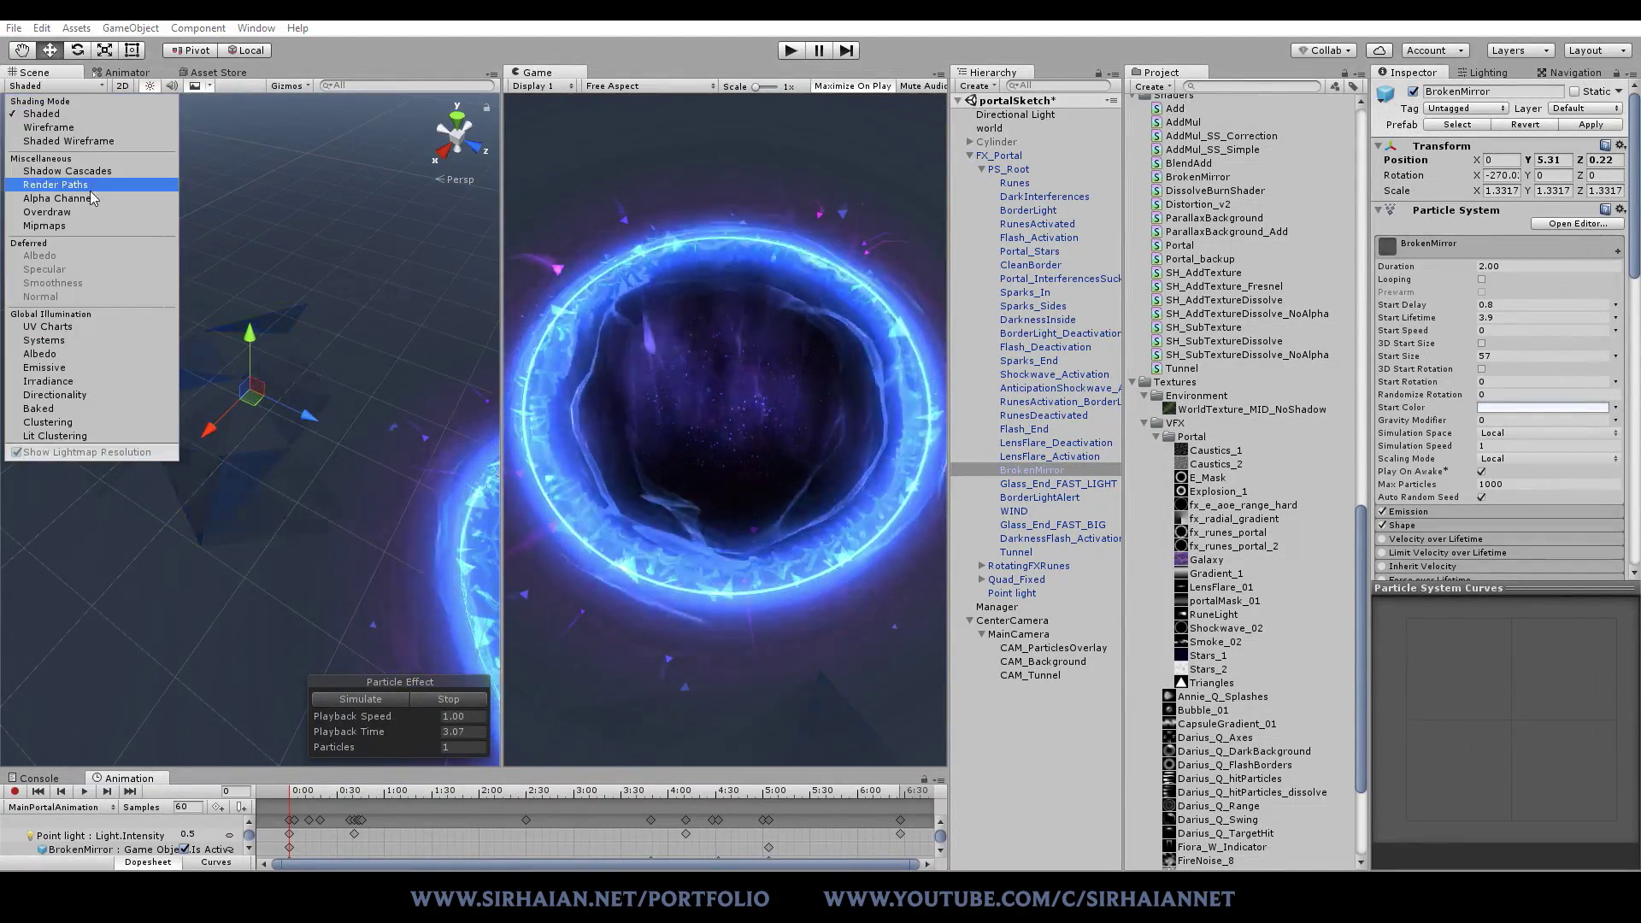
left_click(78, 147)
mouse_move(334, 316)
left_mouse_down("alt")
mouse_move(374, 337)
mouse_move(359, 363)
left_mouse_up("alt")
middle_click_drag(256, 339, 253, 362)
scroll(448, 343, "down", 4)
left_click_drag(494, 373, 617, 367)
scroll(436, 462, "up", 3)
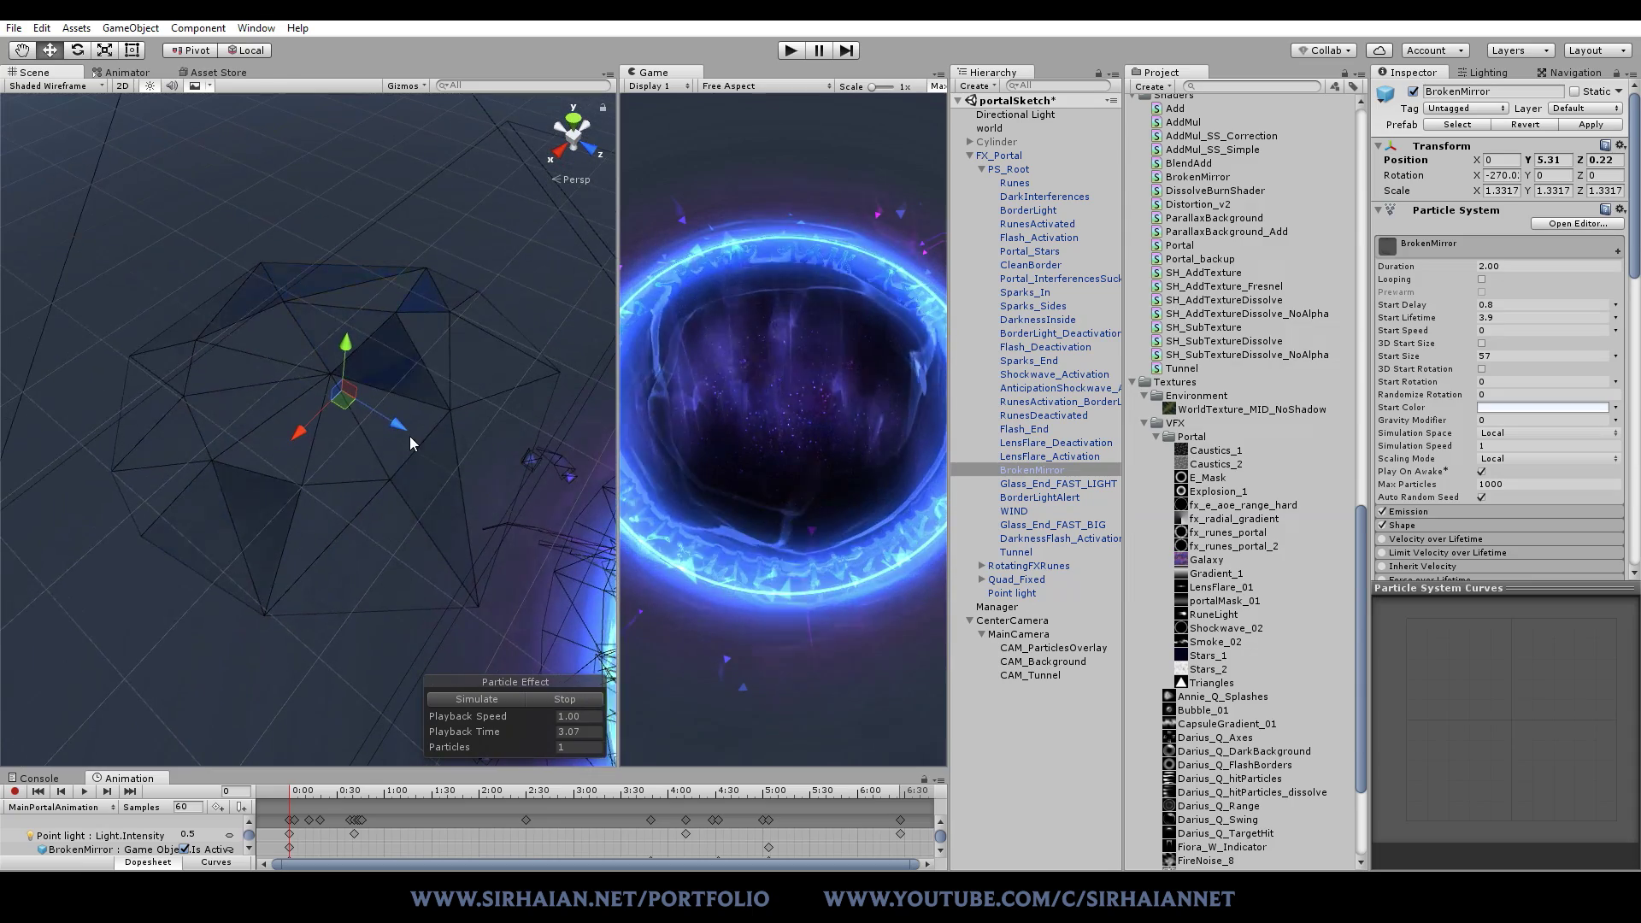
left_click(547, 697)
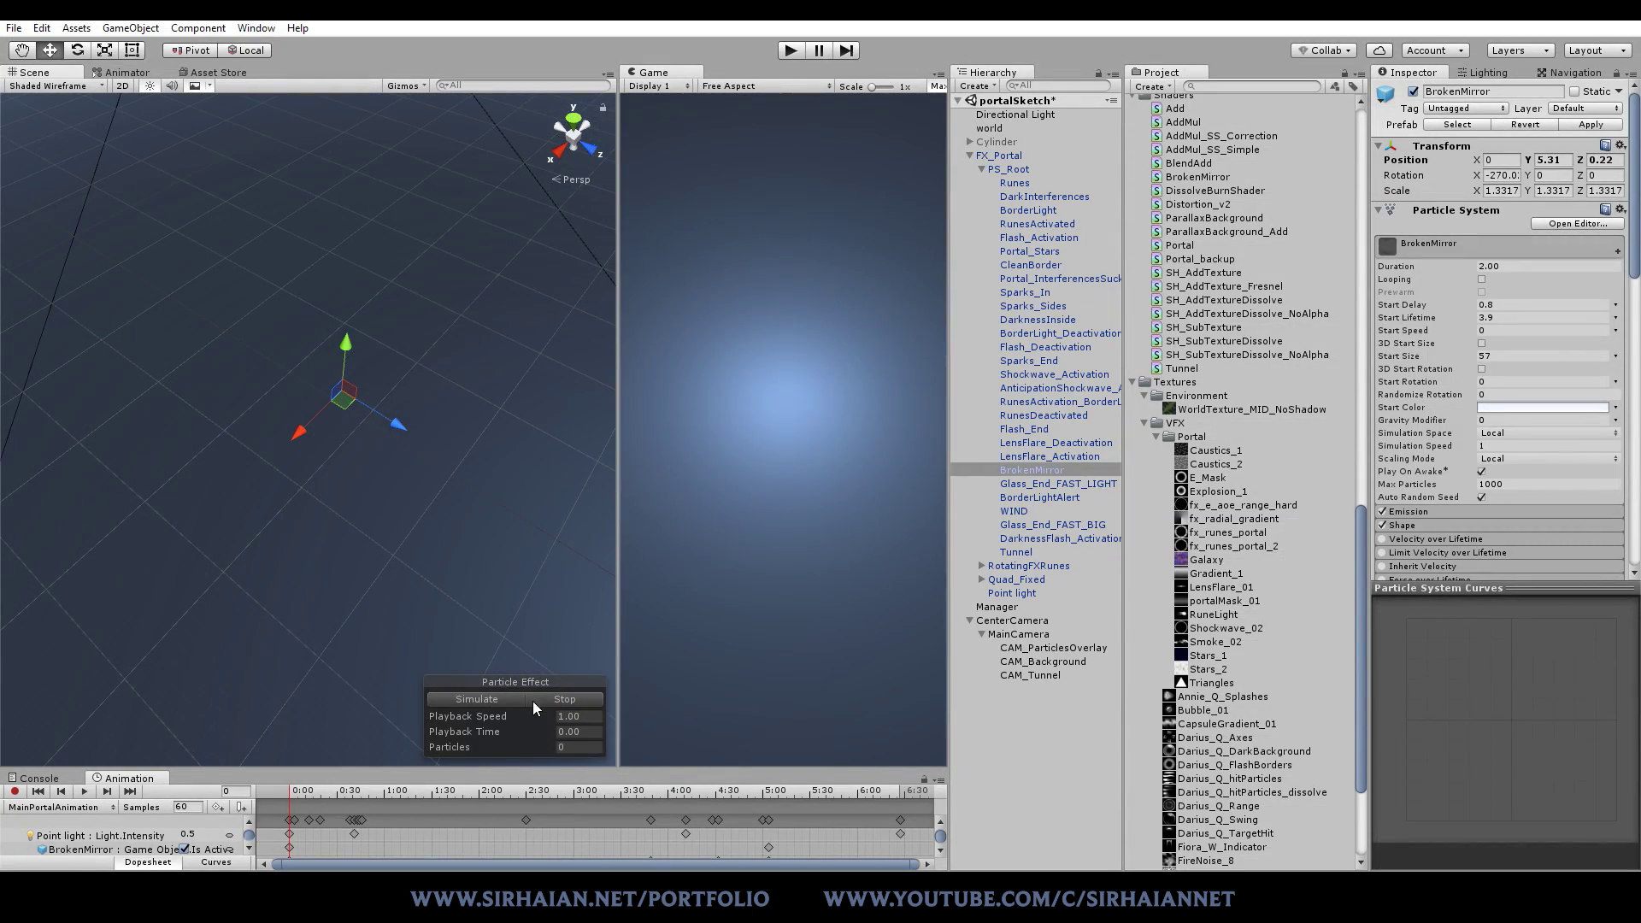
left_click(496, 697)
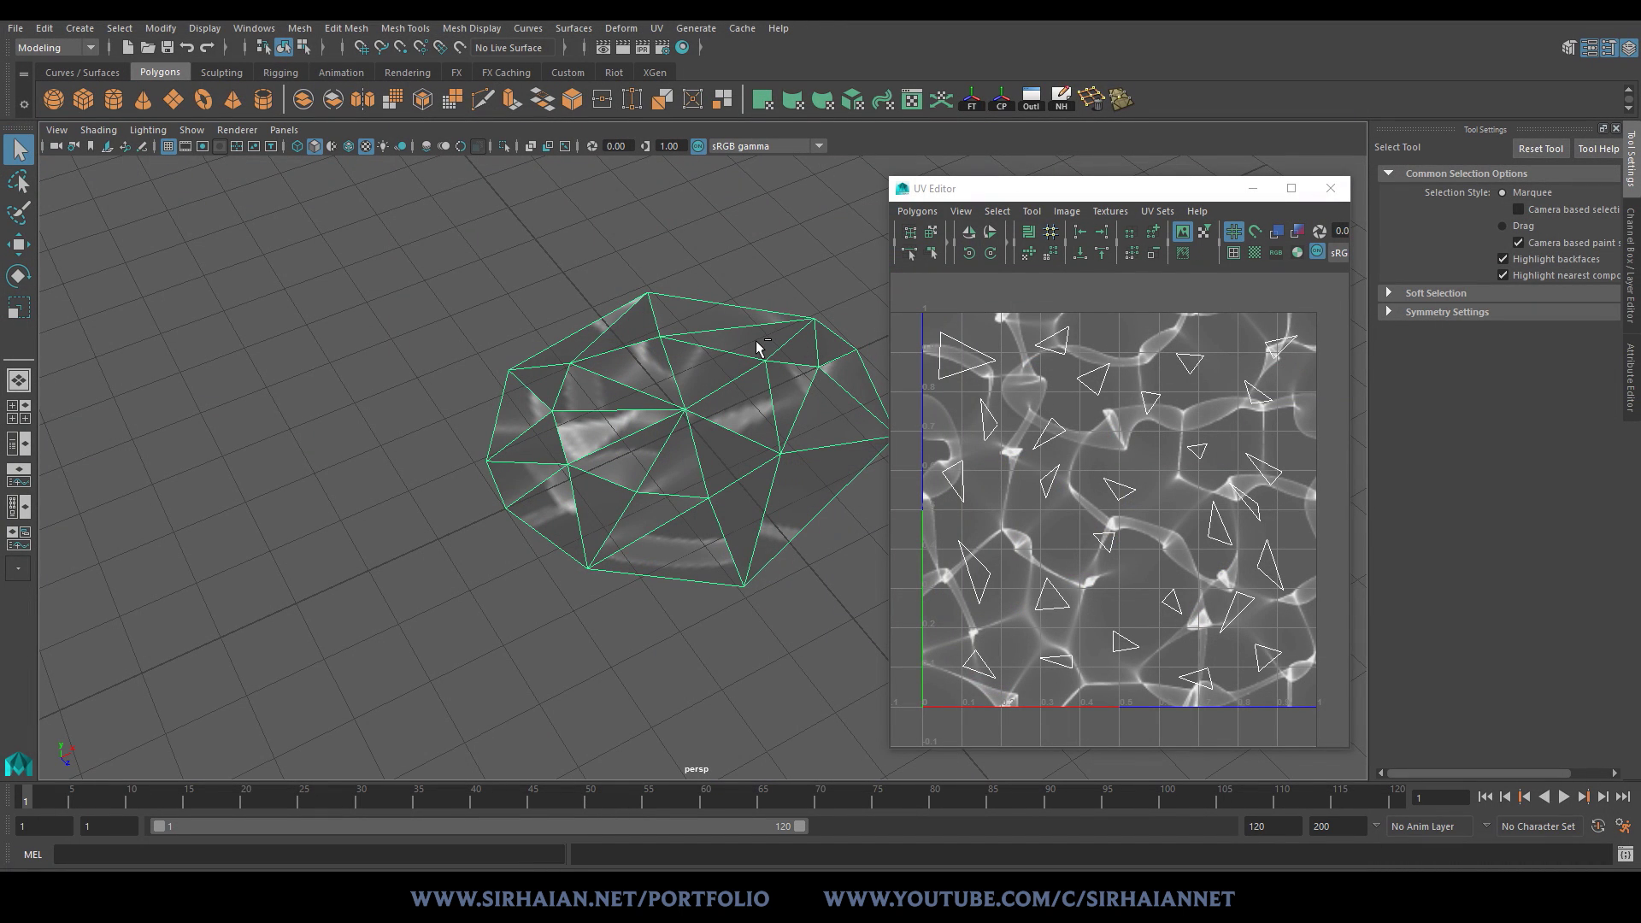
Step: Switch to Maya, try shifting all UV shells of the shard mesh over the caustics texture, and undo the shift
left_click_drag(792, 343, 493, 439, "alt")
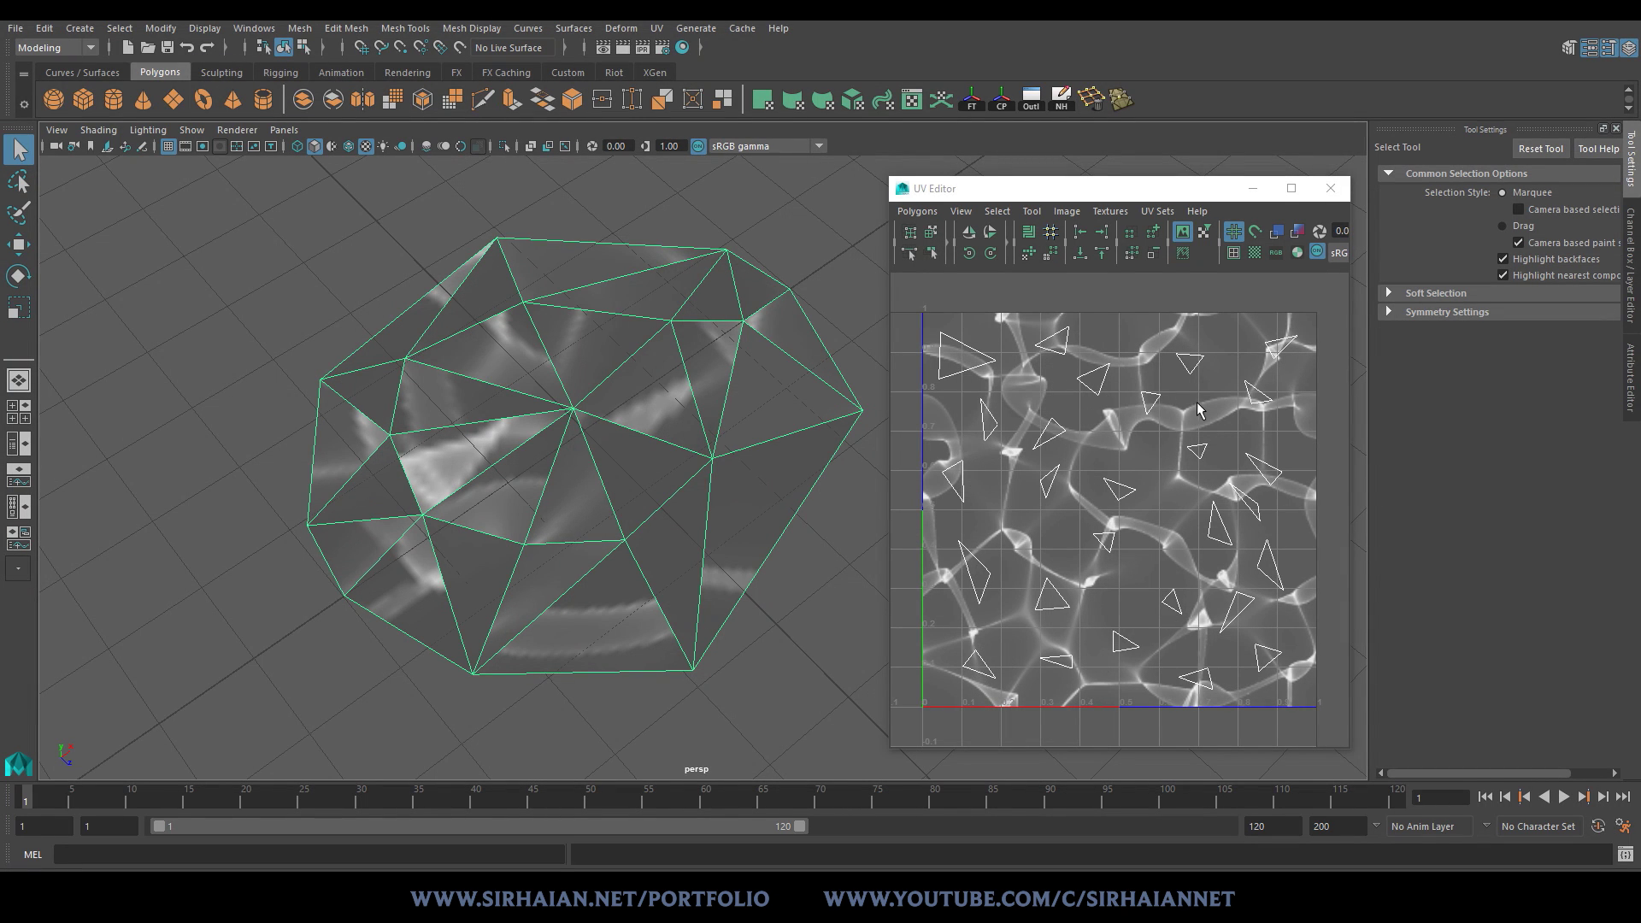
left_click(932, 234)
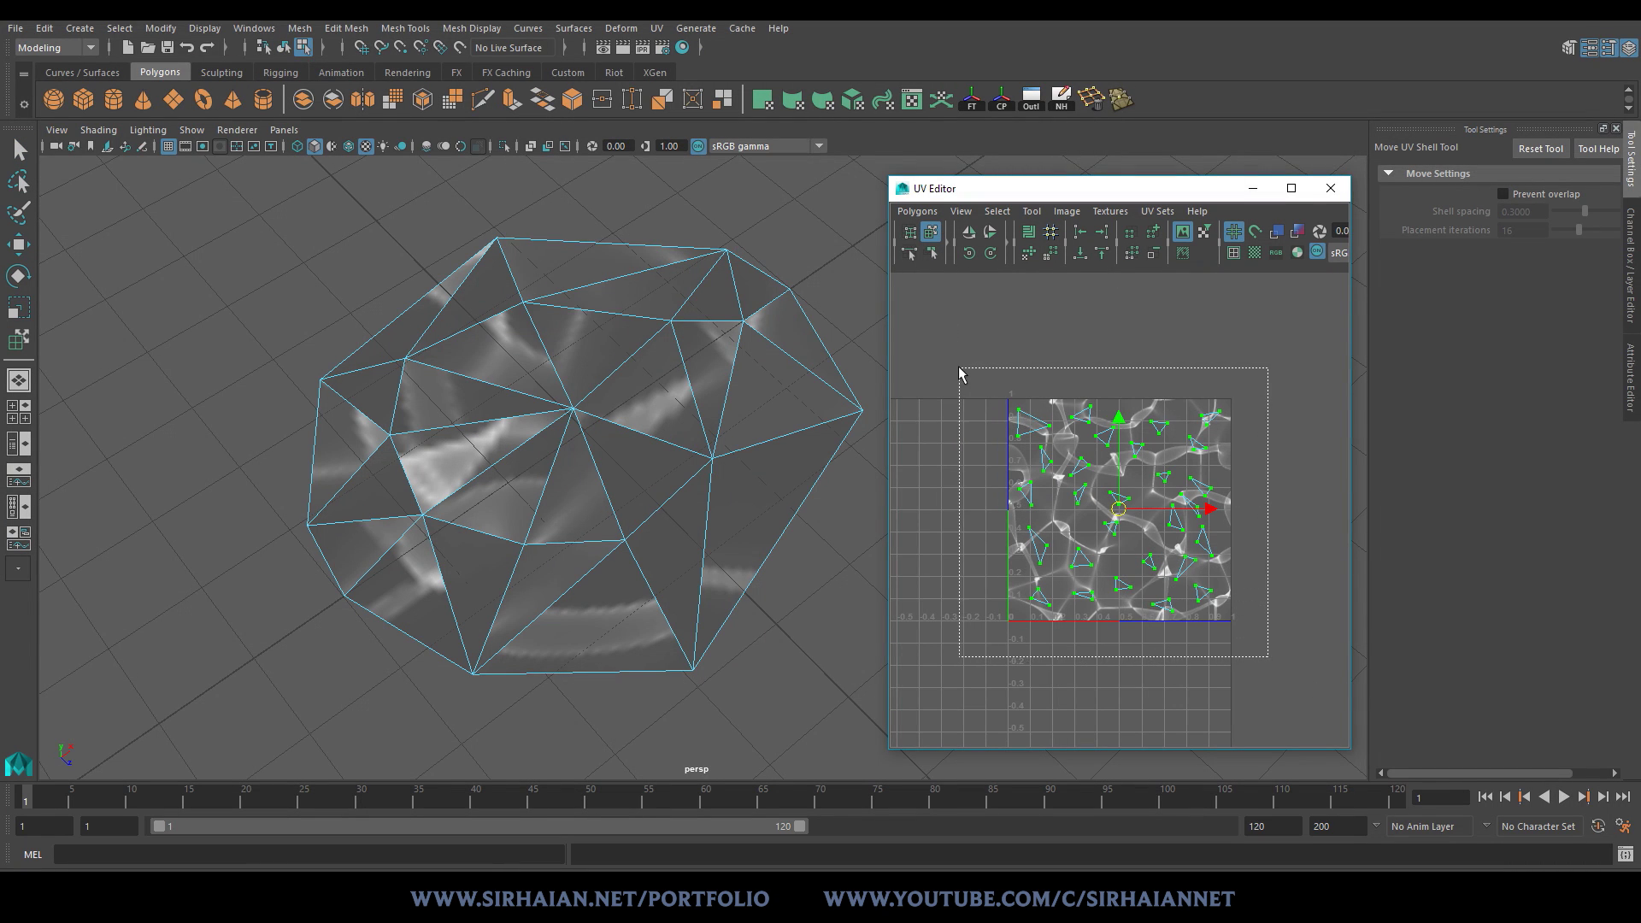
left_click_drag(959, 375, 959, 372)
scroll(1111, 445, "up", 3)
scroll(1122, 434, "down", 1)
mouse_move(1118, 421)
left_mouse_down()
mouse_move(1108, 318)
mouse_move(1109, 421)
left_mouse_up()
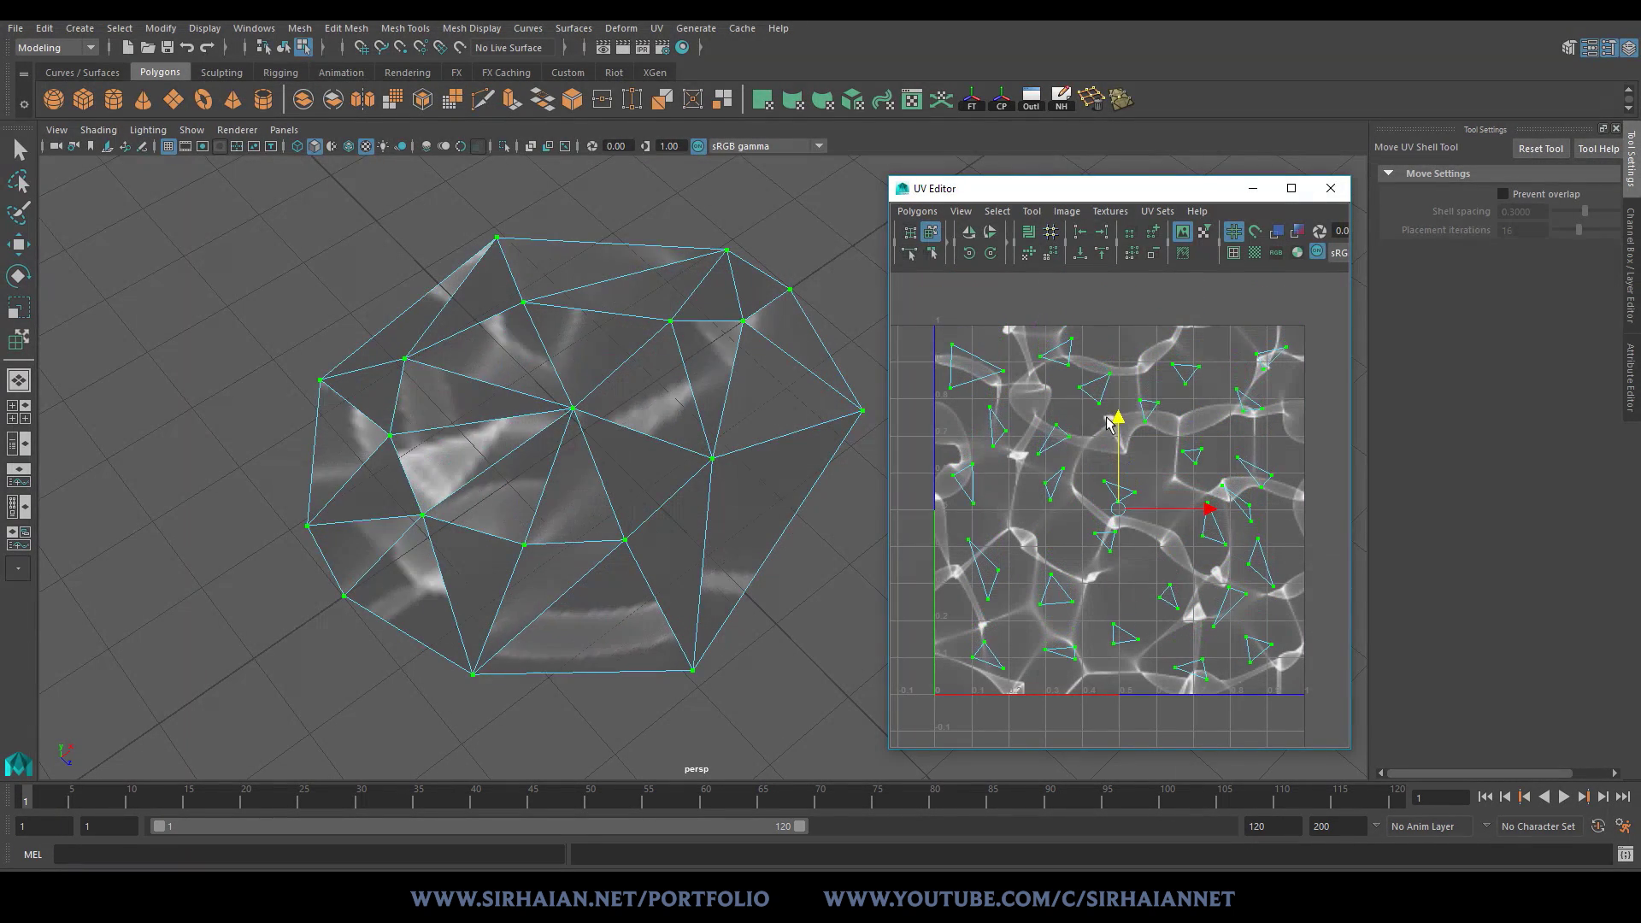
key("ctrl+z")
key("ctrl+z")
key("ctrl+z")
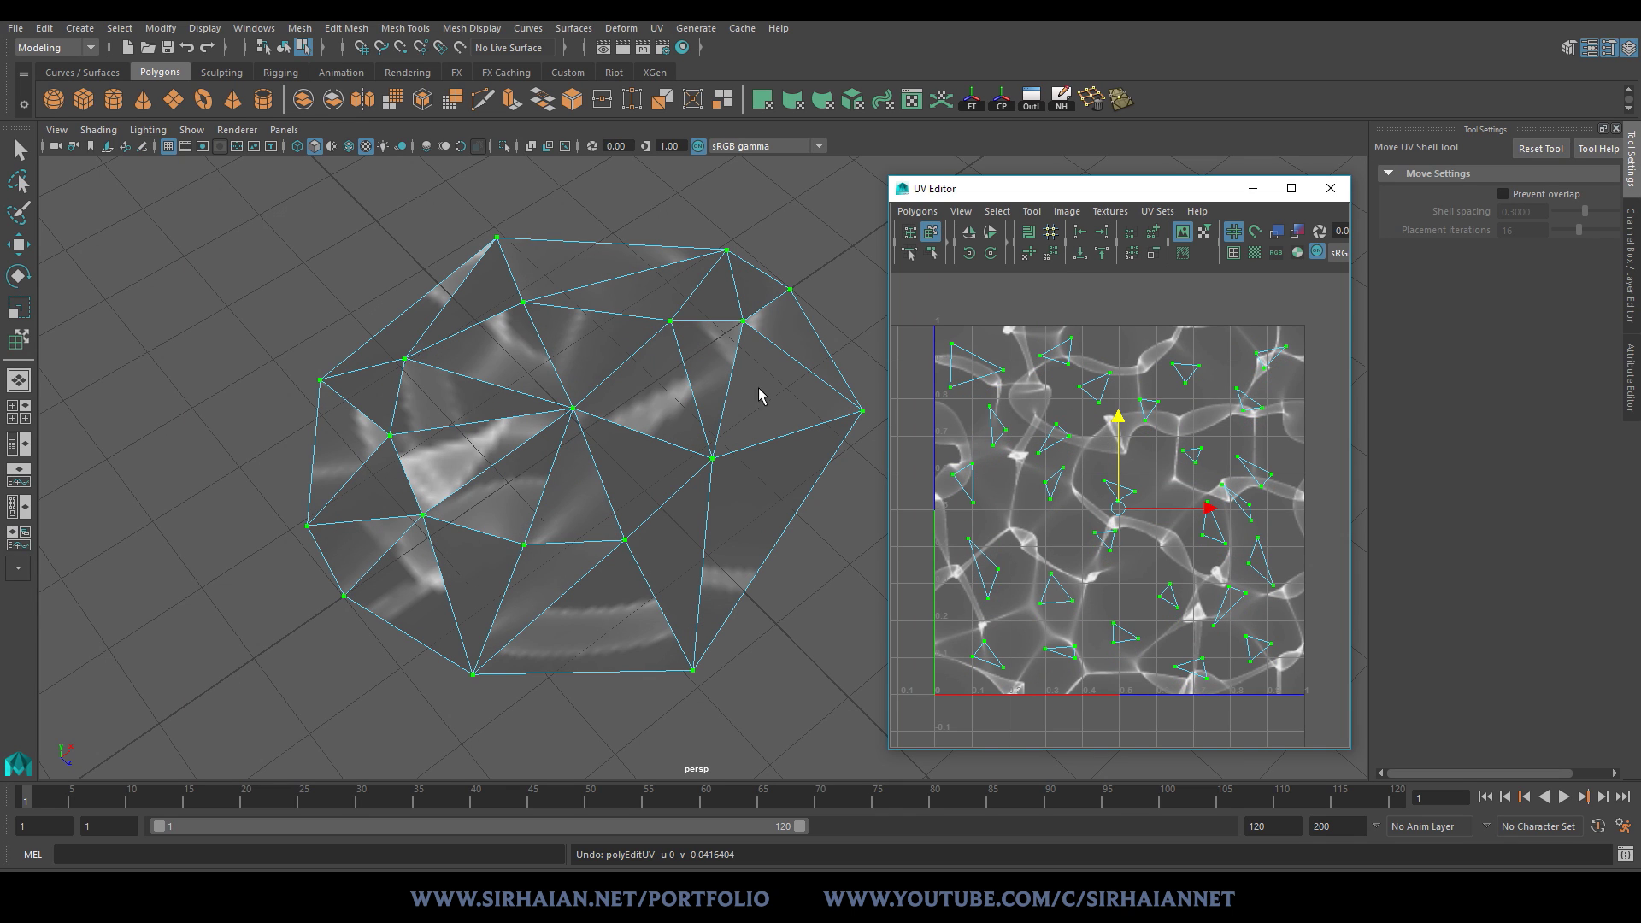
Step: Return the shard mesh to object mode and examine it in the perspective view
right_click_drag(667, 405, 725, 330)
left_click_drag(726, 330, 740, 387, "alt")
left_click_drag(785, 492, 760, 473, "alt")
key("w")
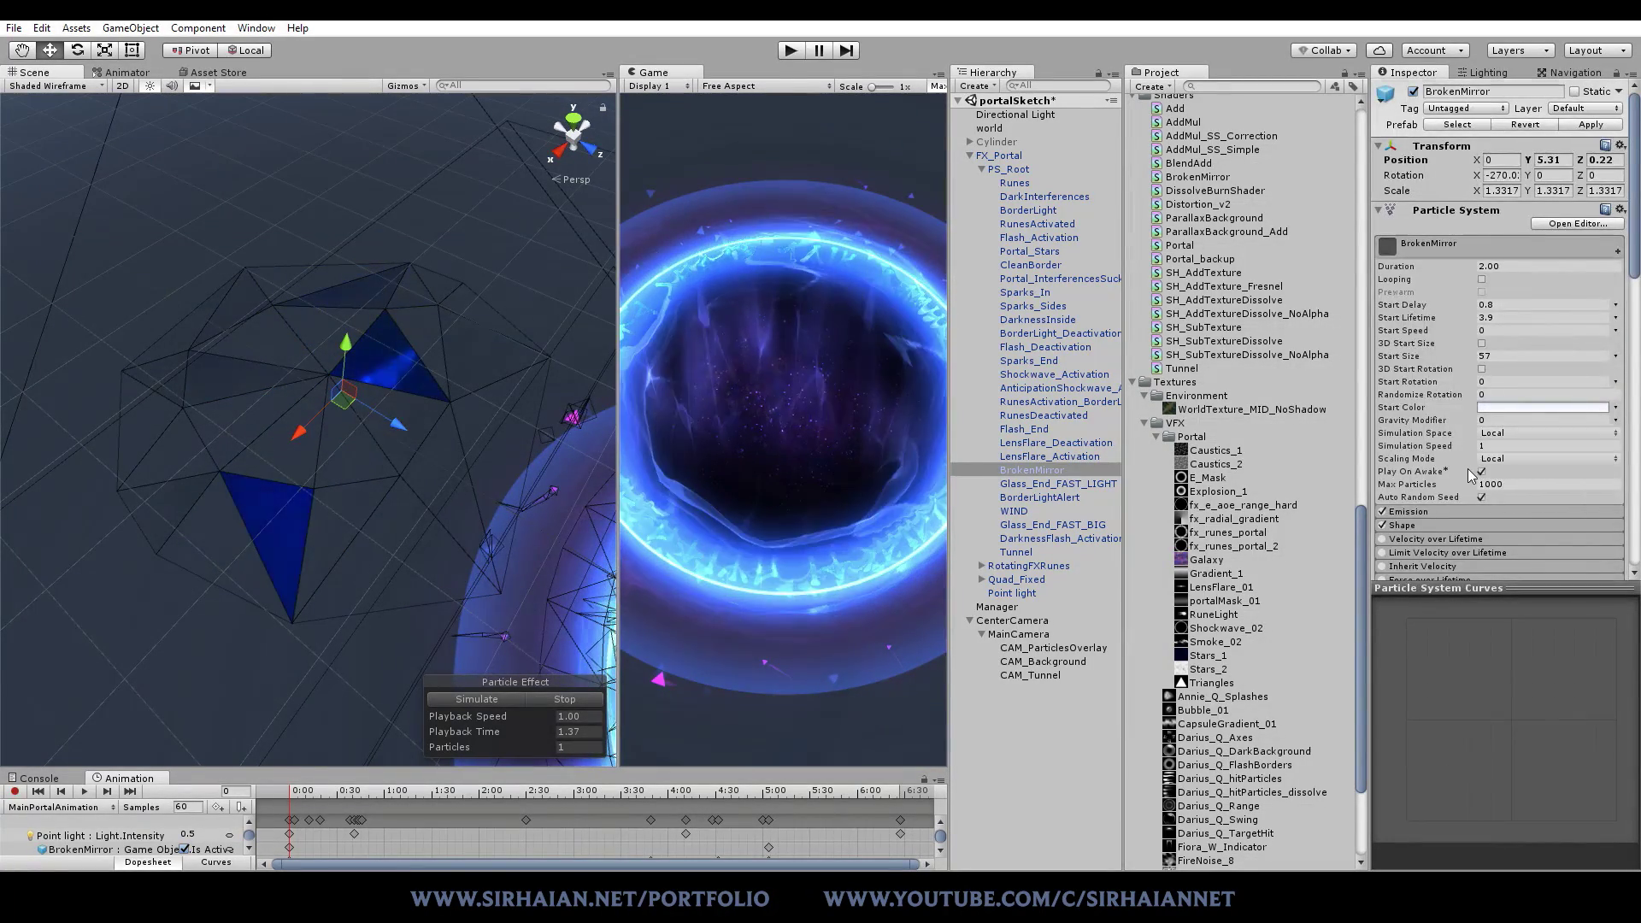
Step: In Unity, open the BrokenMirror shader in Shader Forge and reposition the distortion strength node above the Multiply node it feeds
scroll(1470, 474, "down", 10)
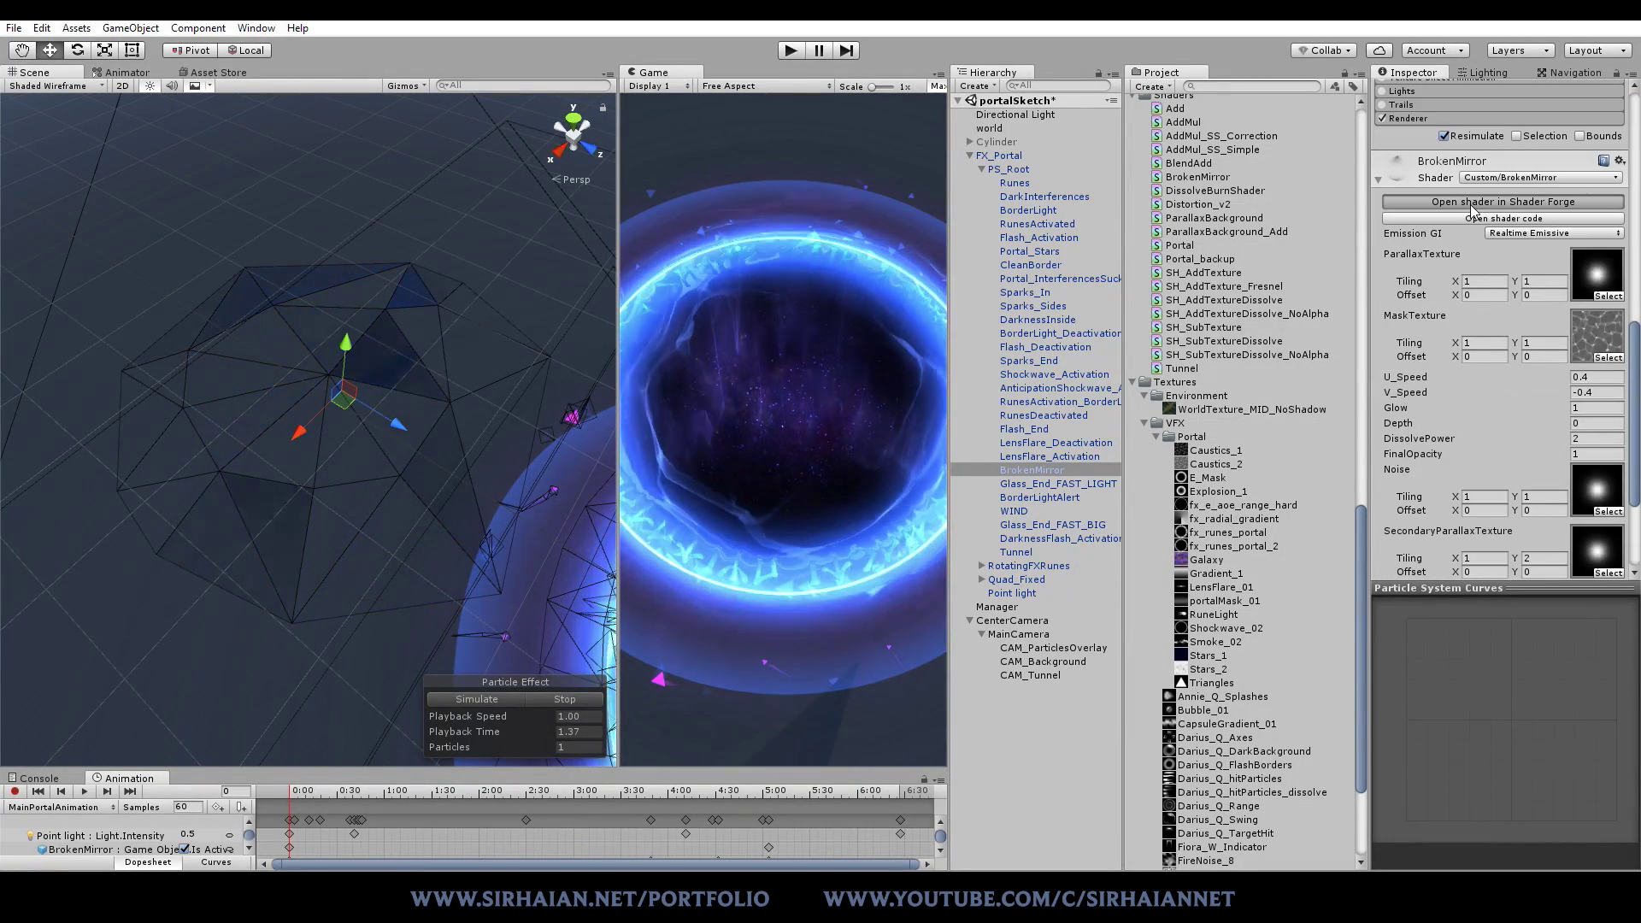
left_click(1471, 204)
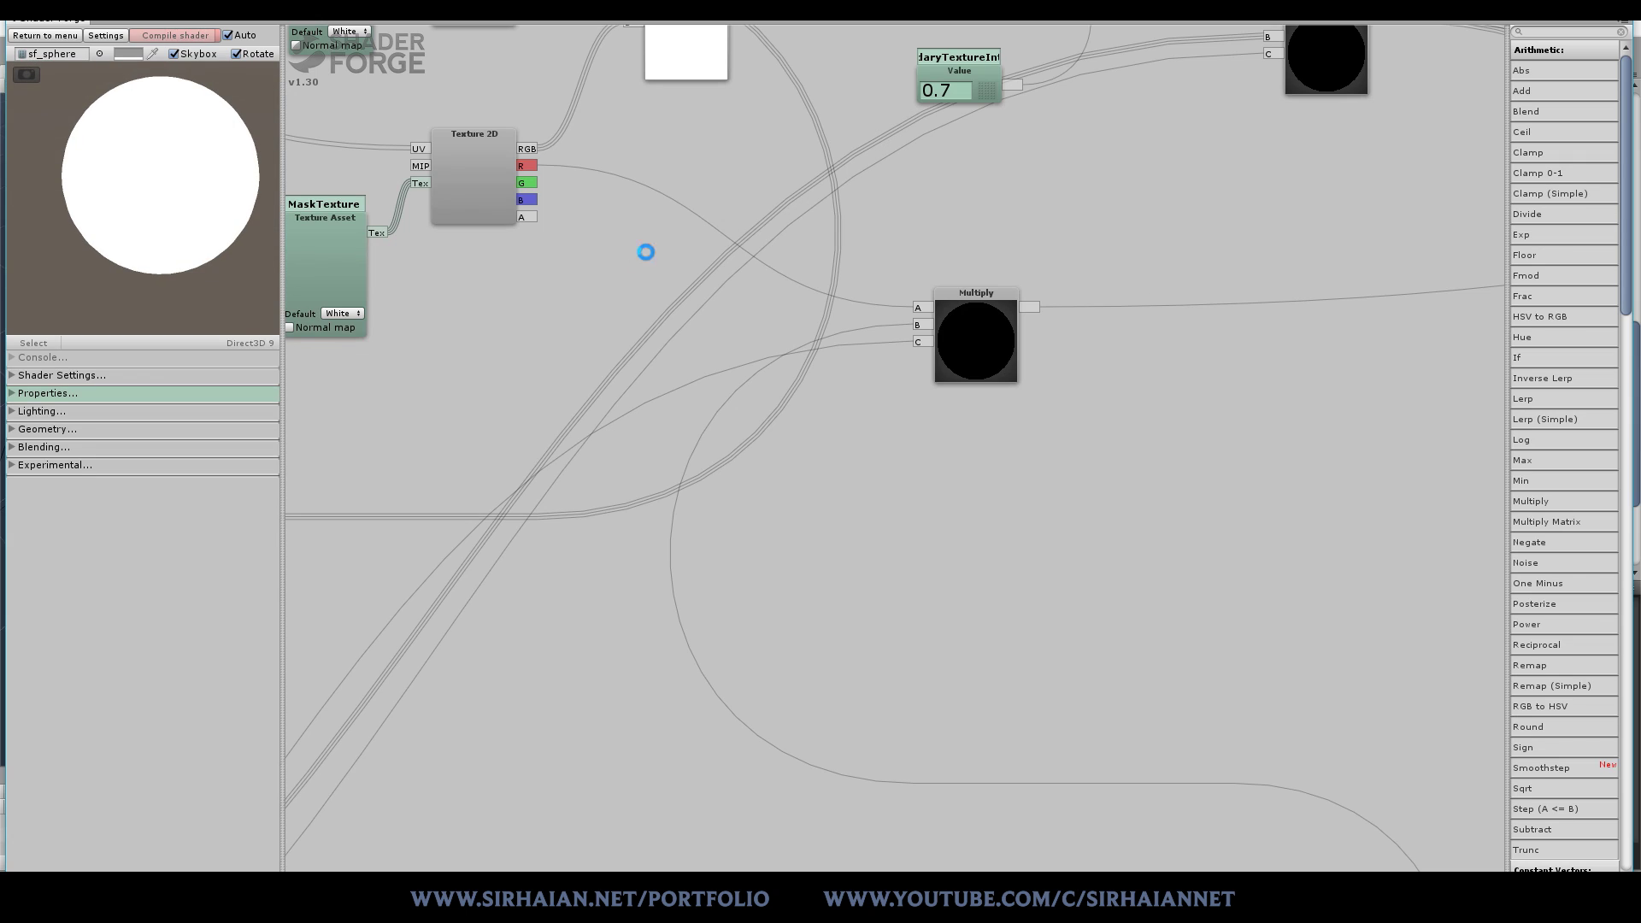
left_click_drag(1063, 223, 752, 484)
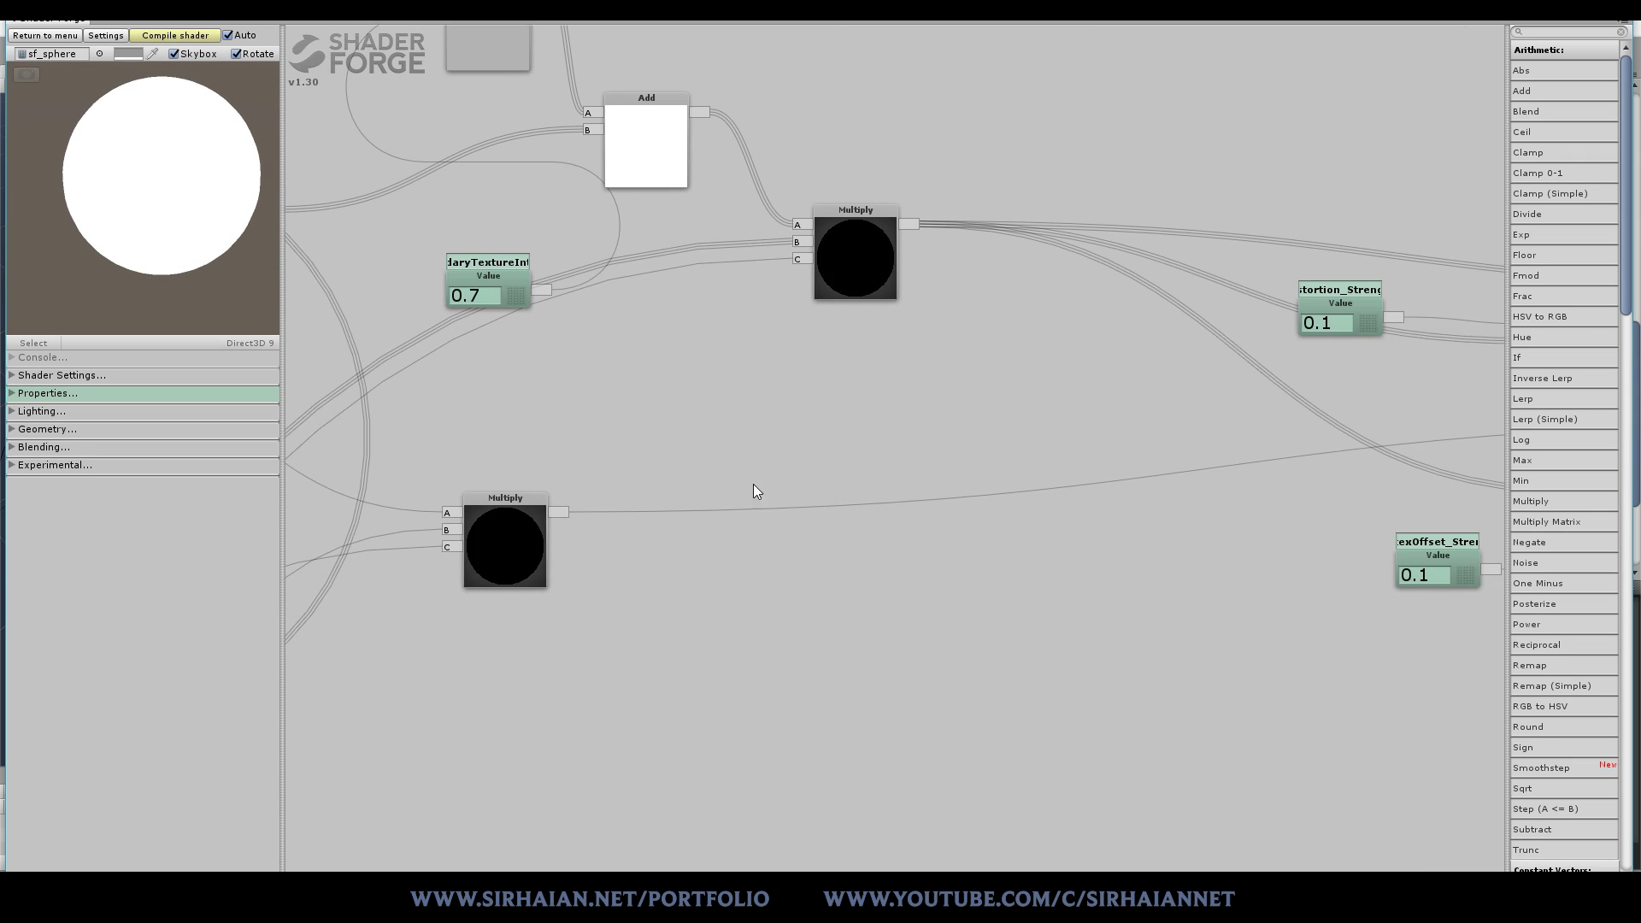
left_click_drag(740, 202, 581, 200)
left_click_drag(807, 169, 781, 164)
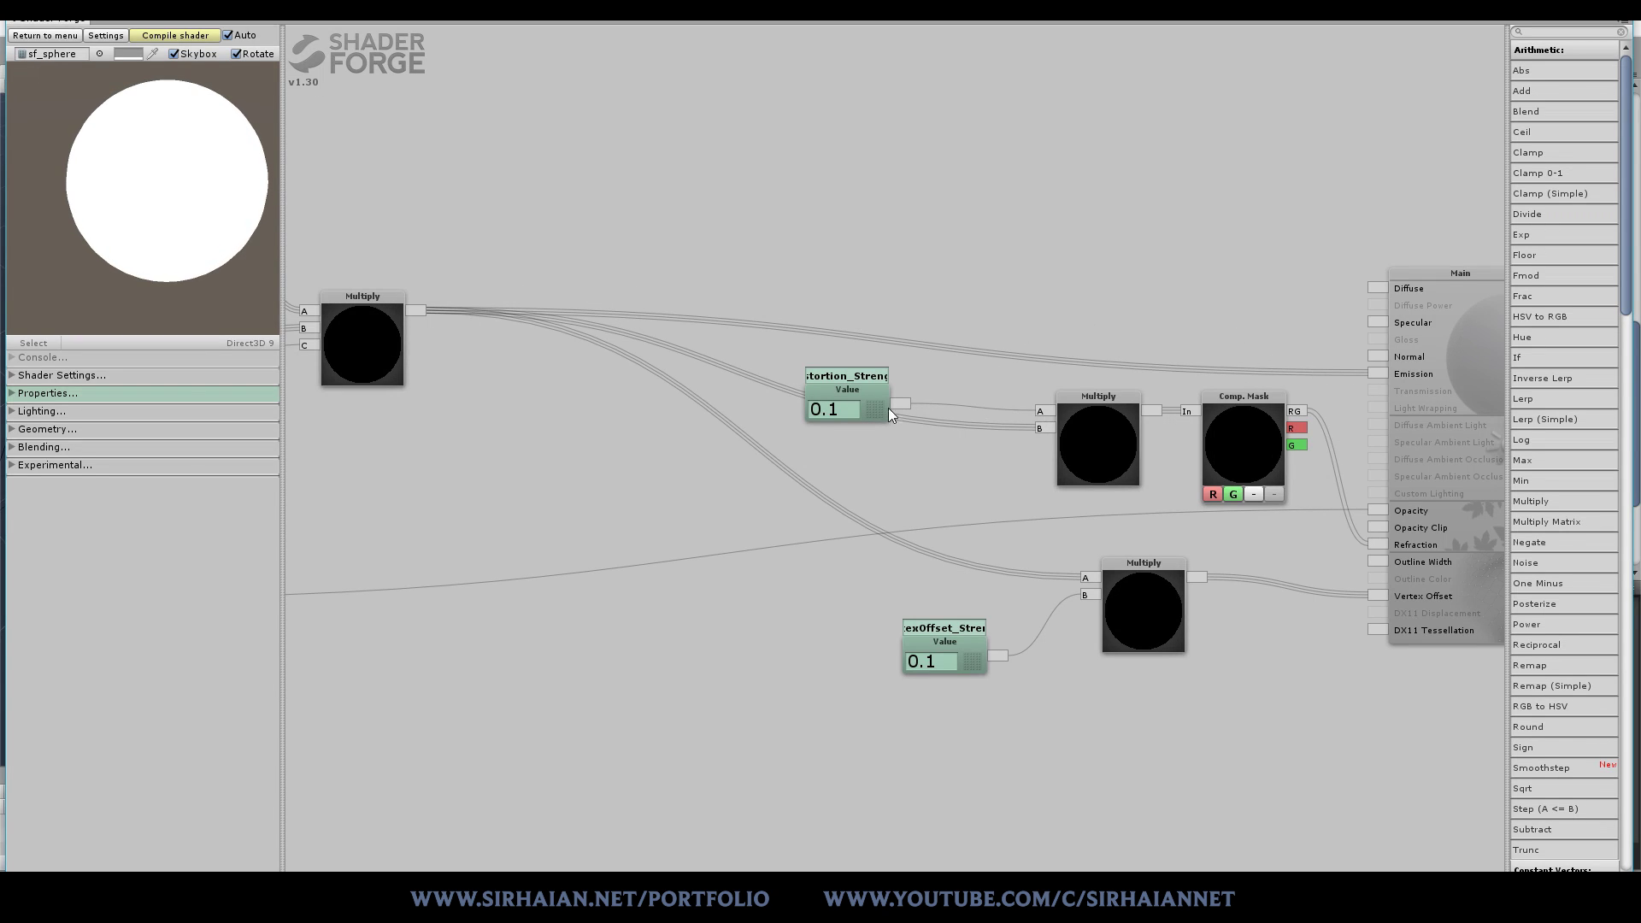
left_click_drag(1137, 305, 1113, 322)
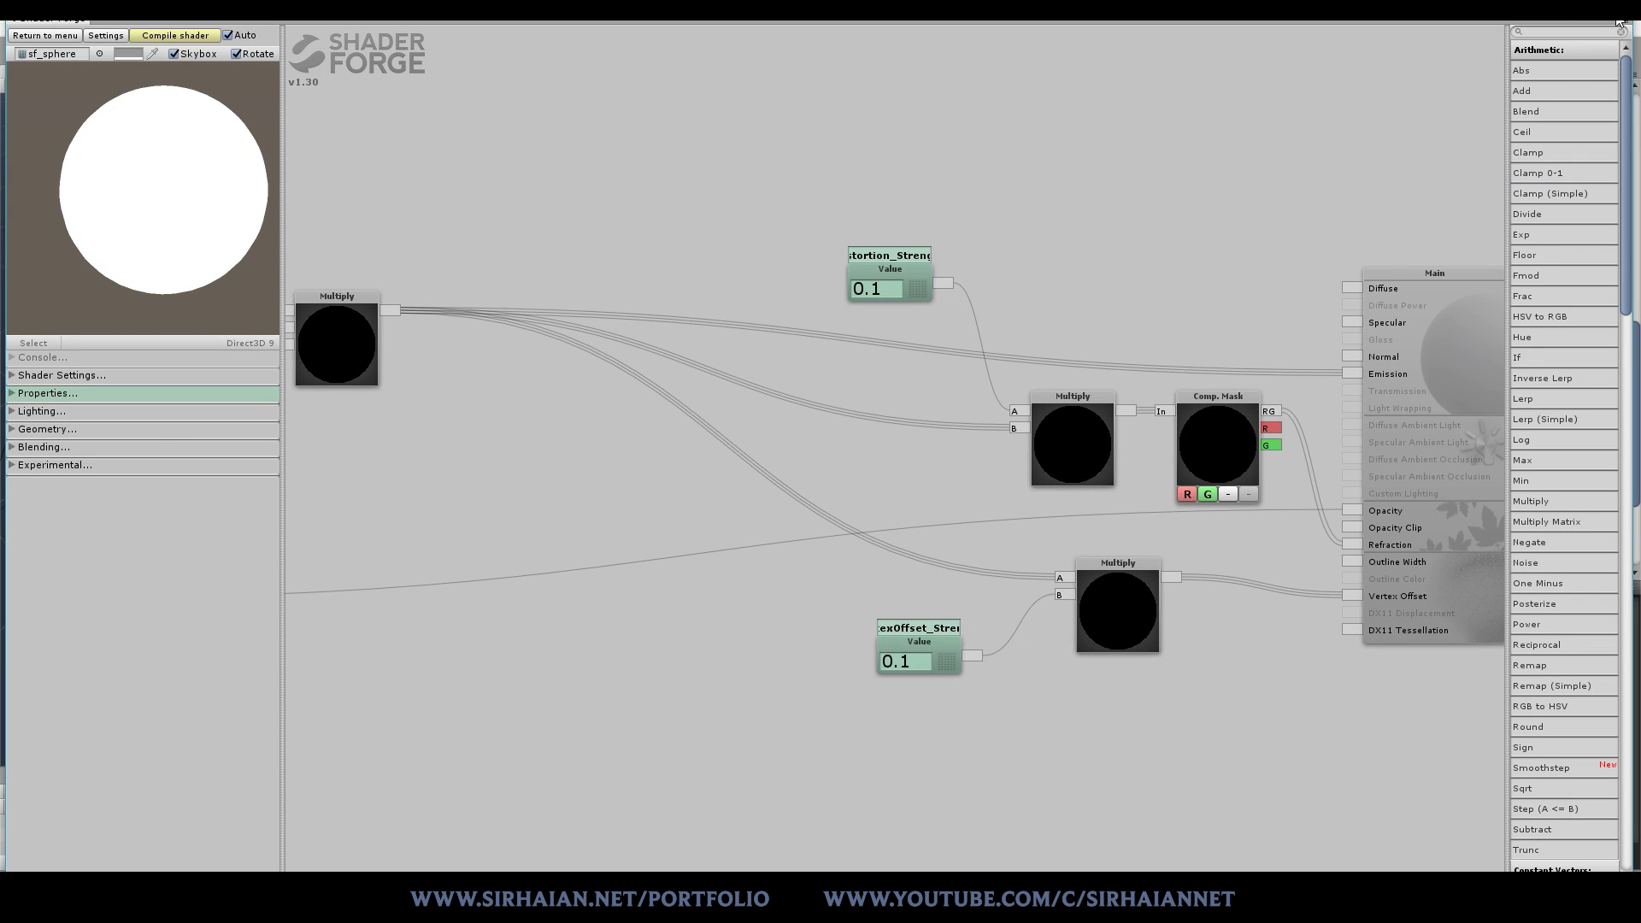
Step: Move the Shader Forge window out of the way, select FX_Portal and replay its simulation to examine the shards' distortion
left_click_drag(1548, 18, 1561, 740)
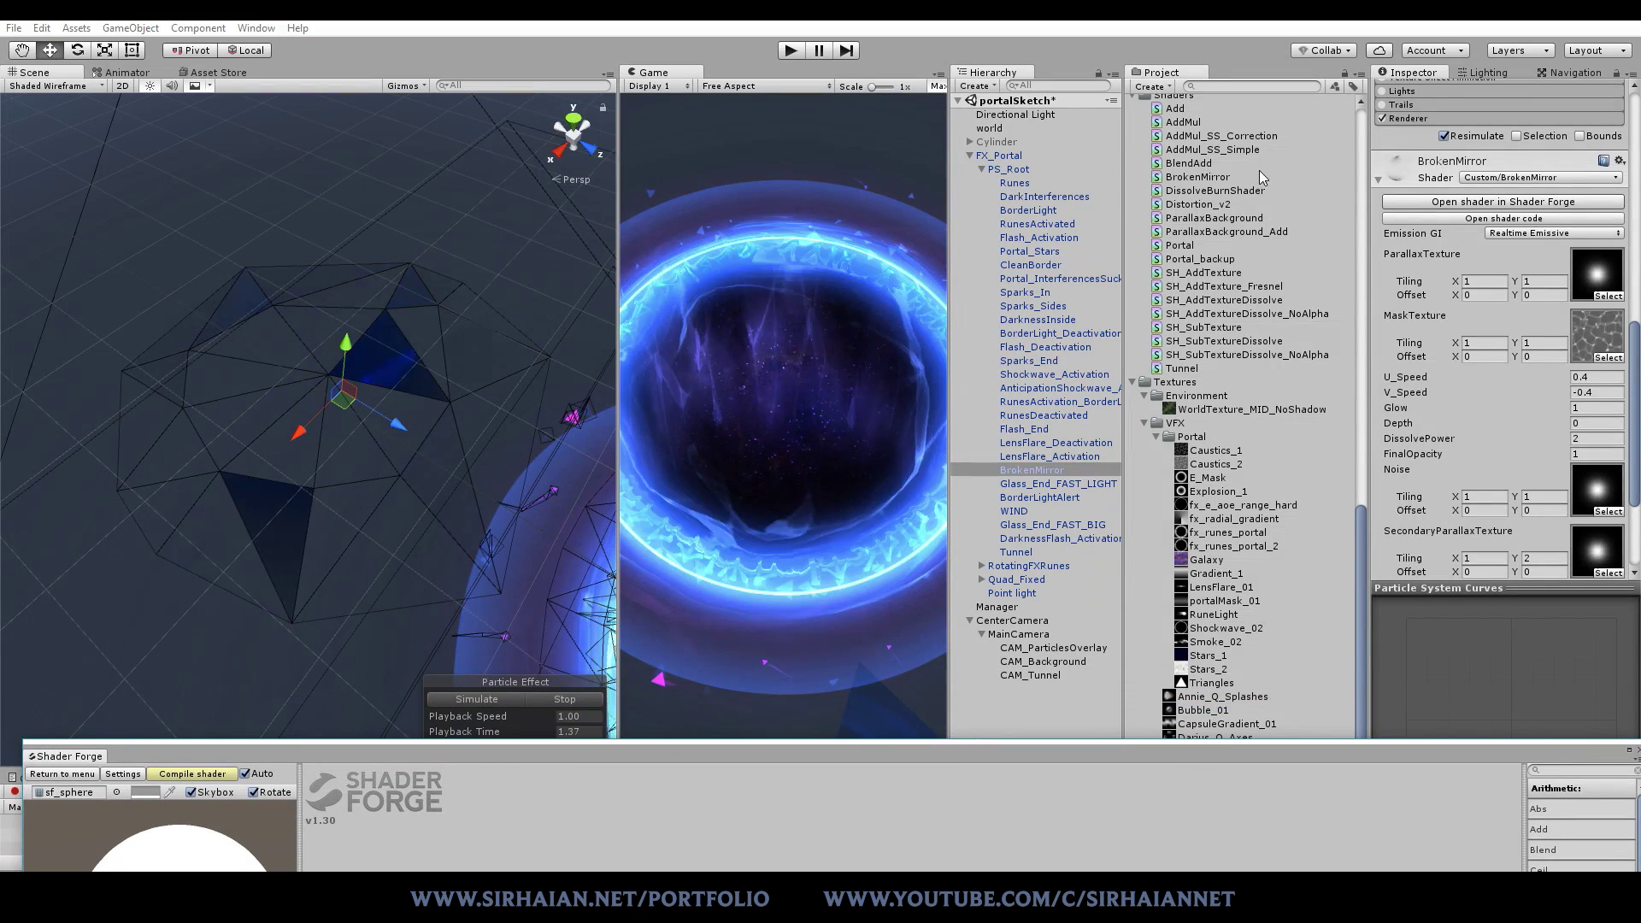
left_click(1060, 159)
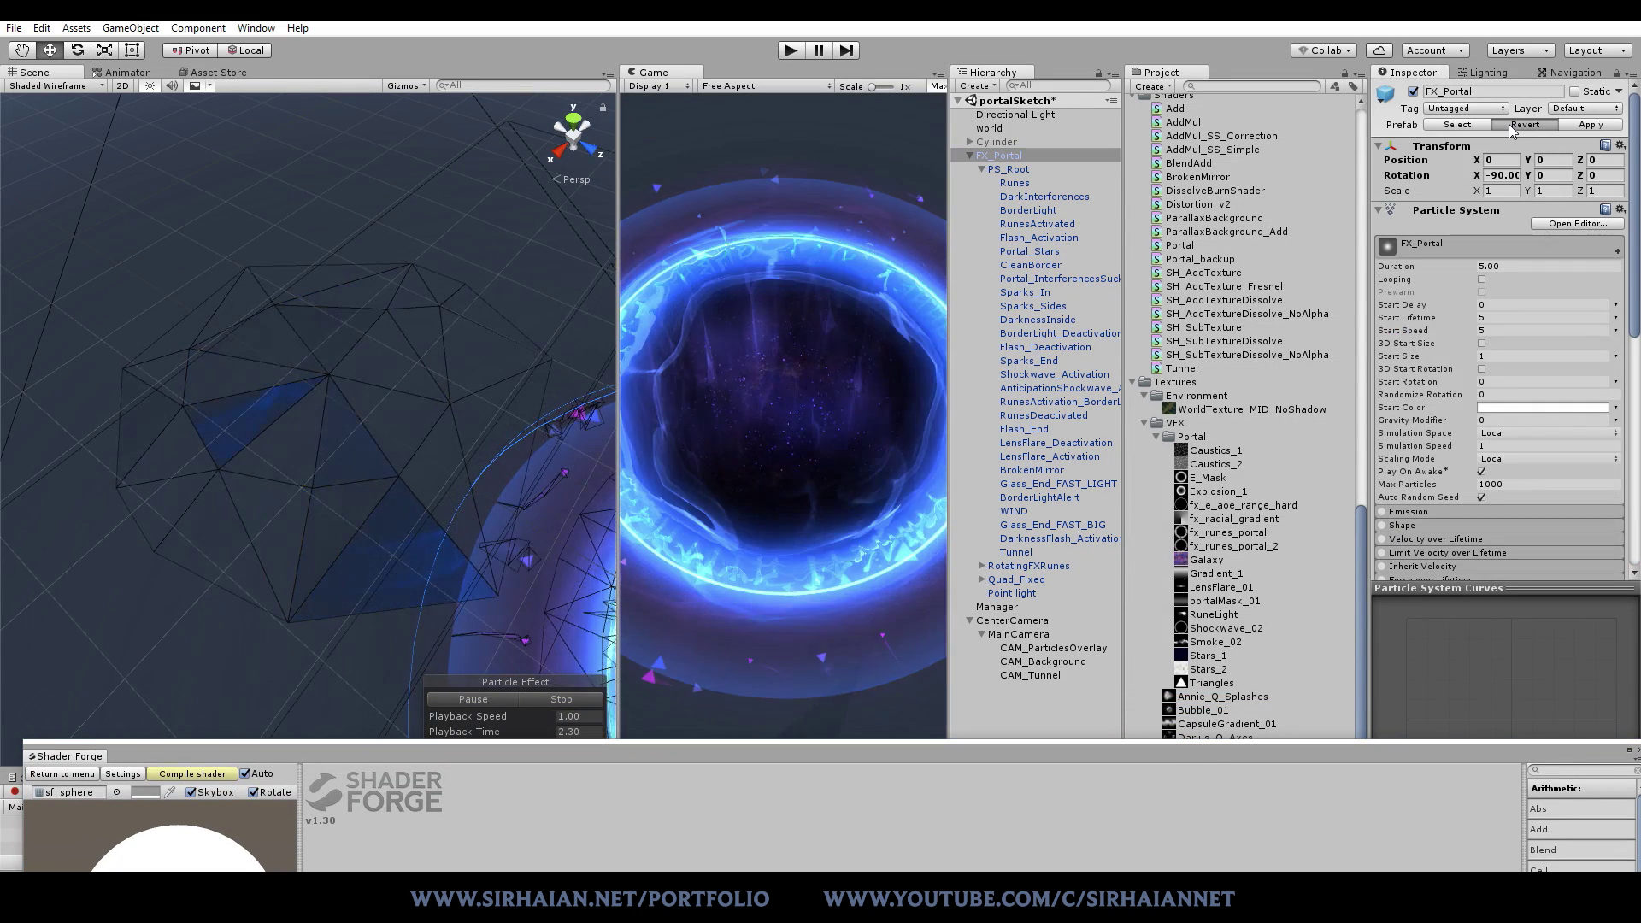
left_click(500, 699)
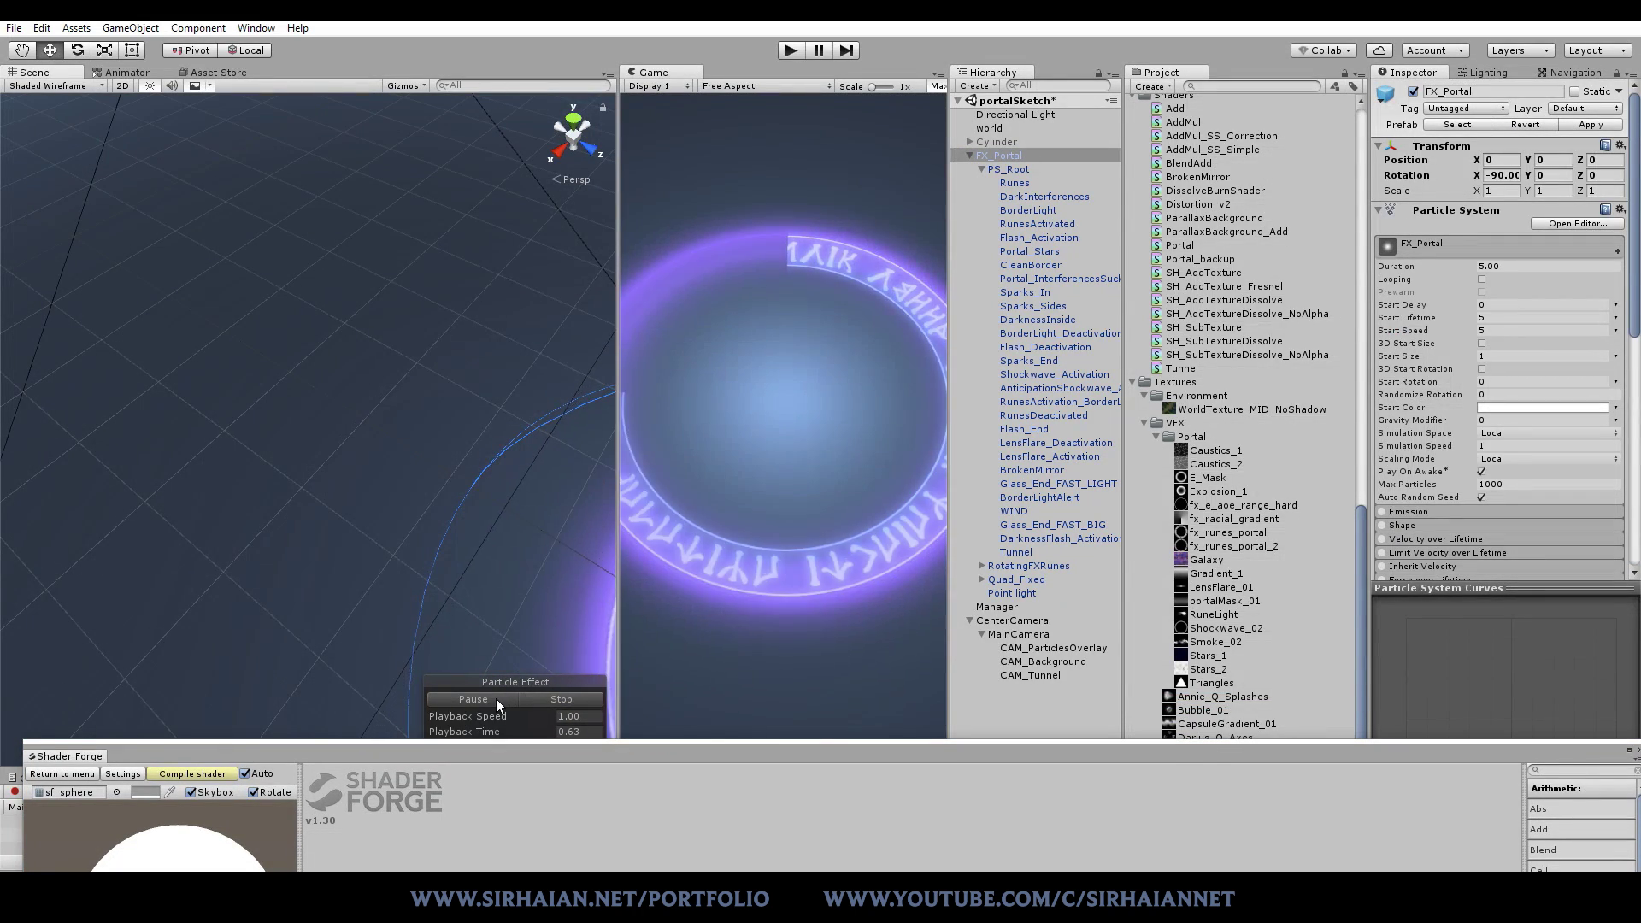
left_click(496, 699)
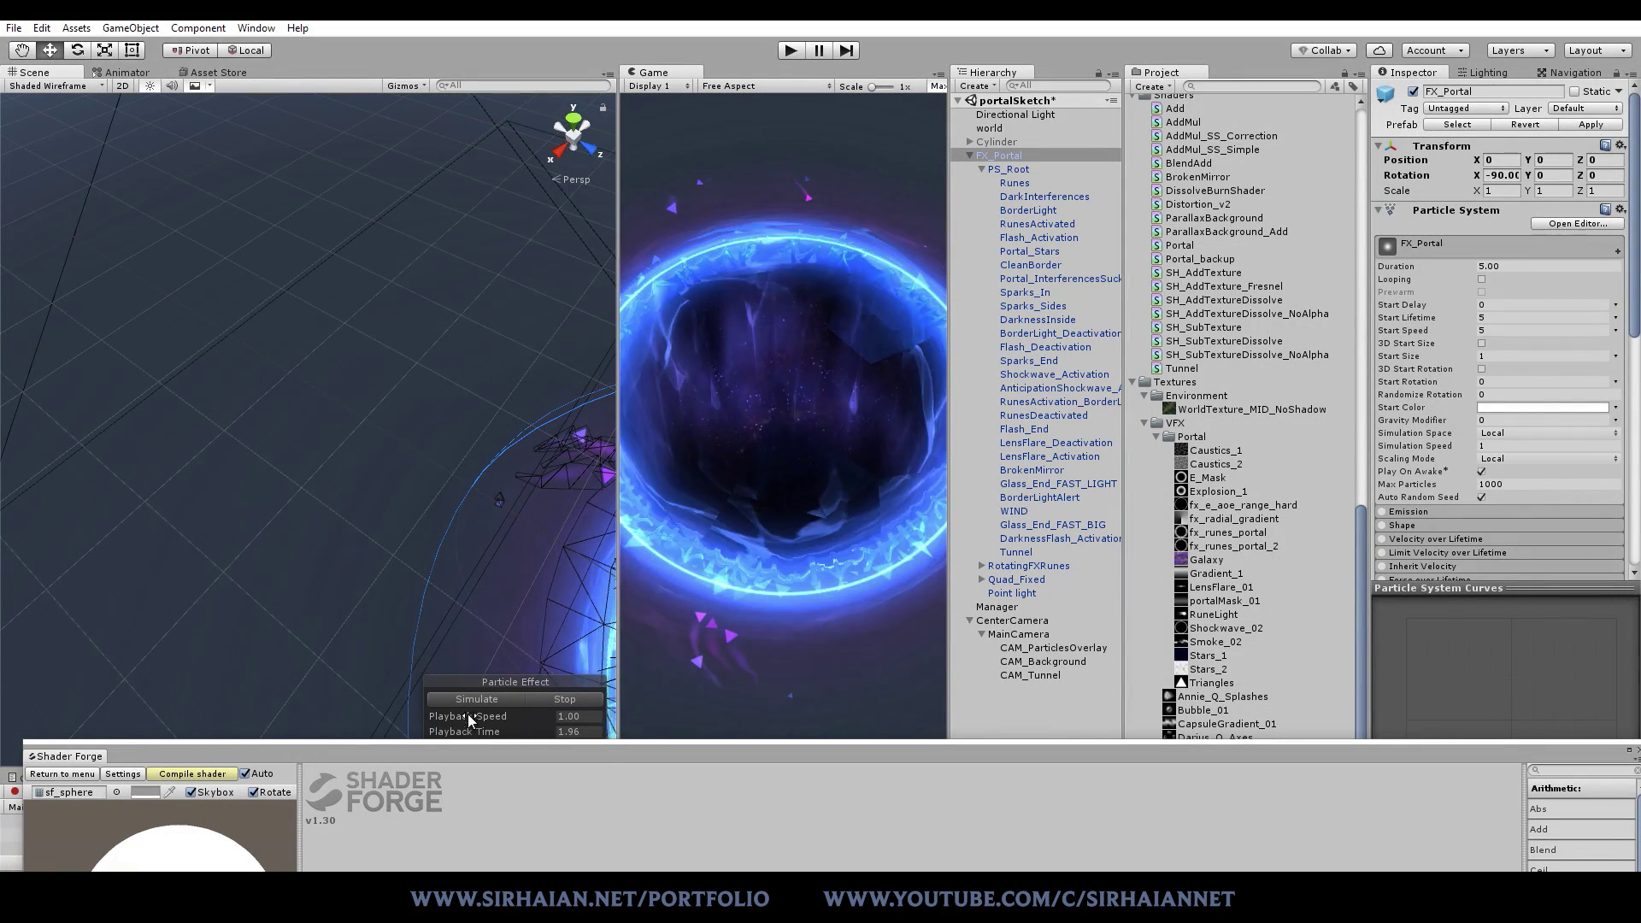
Step: Bring the Shader Forge window back into view and examine the vertex offset branch of the BrokenMirror shader
left_click_drag(470, 745, 417, 65)
left_click_drag(860, 612, 840, 595)
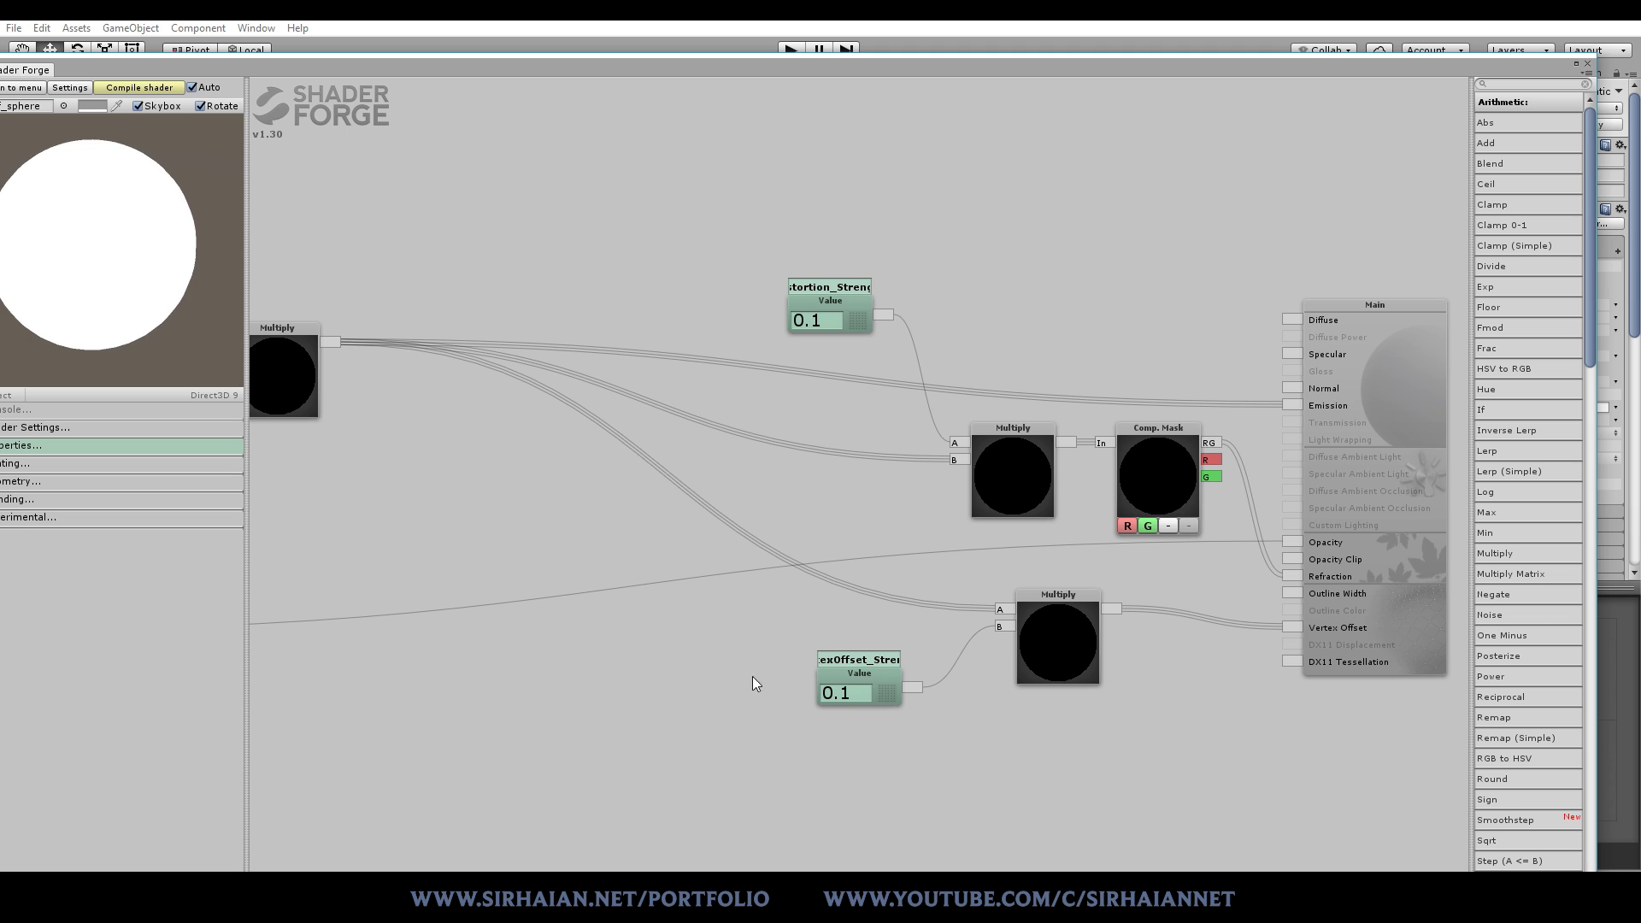
left_click_drag(760, 607, 742, 593)
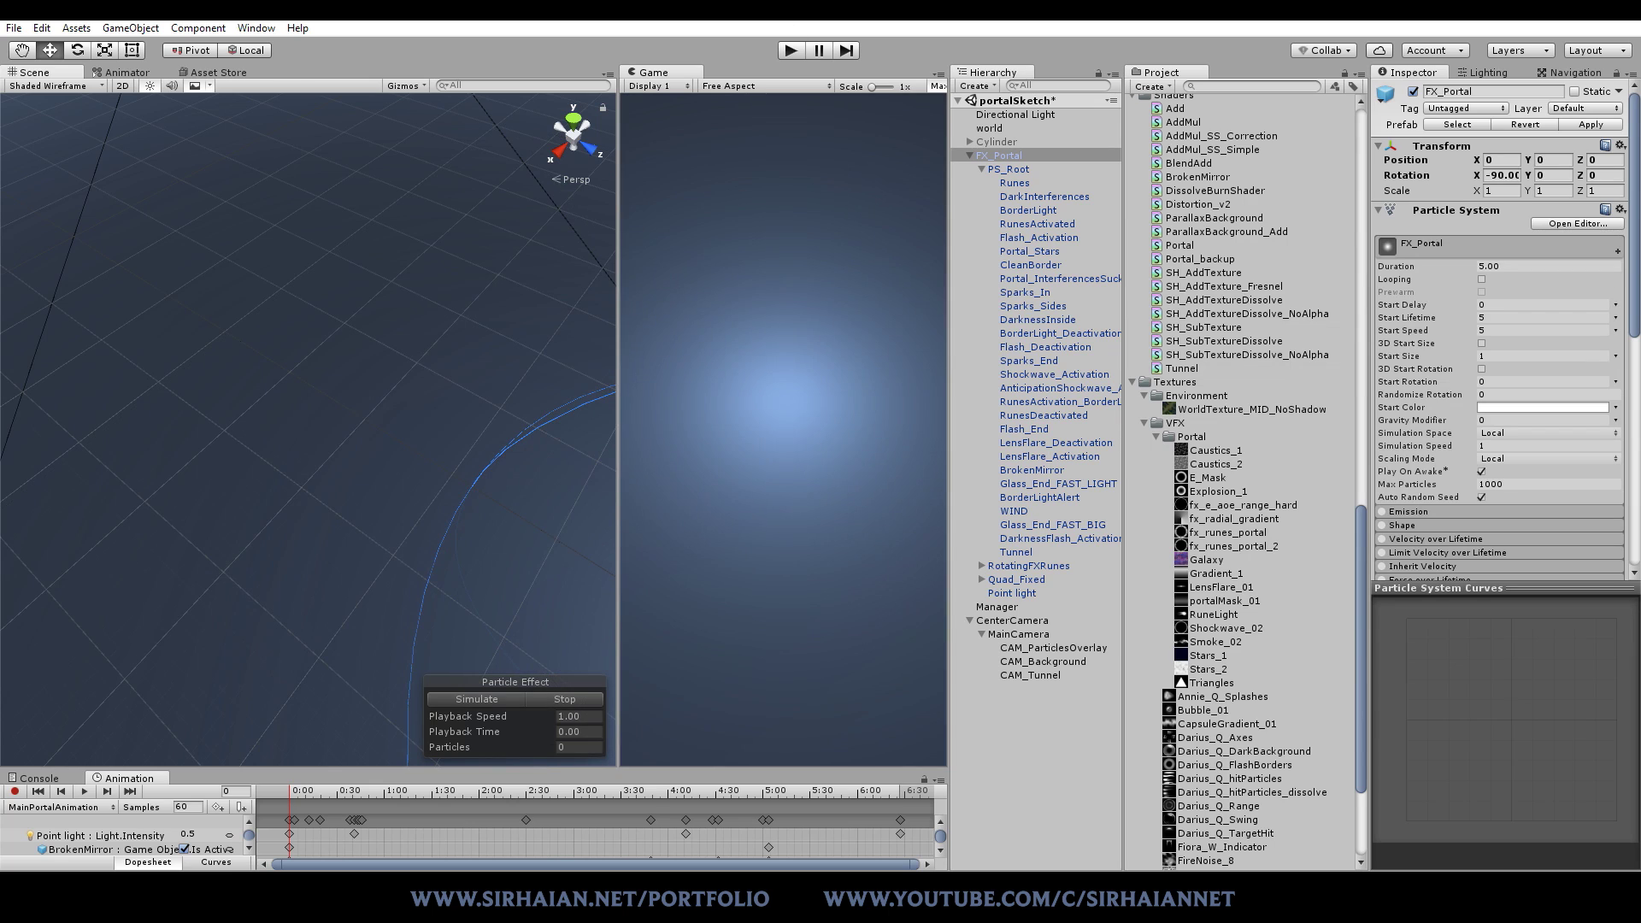
Step: Preview the full portal effect in Play mode and exit it
left_click(788, 50)
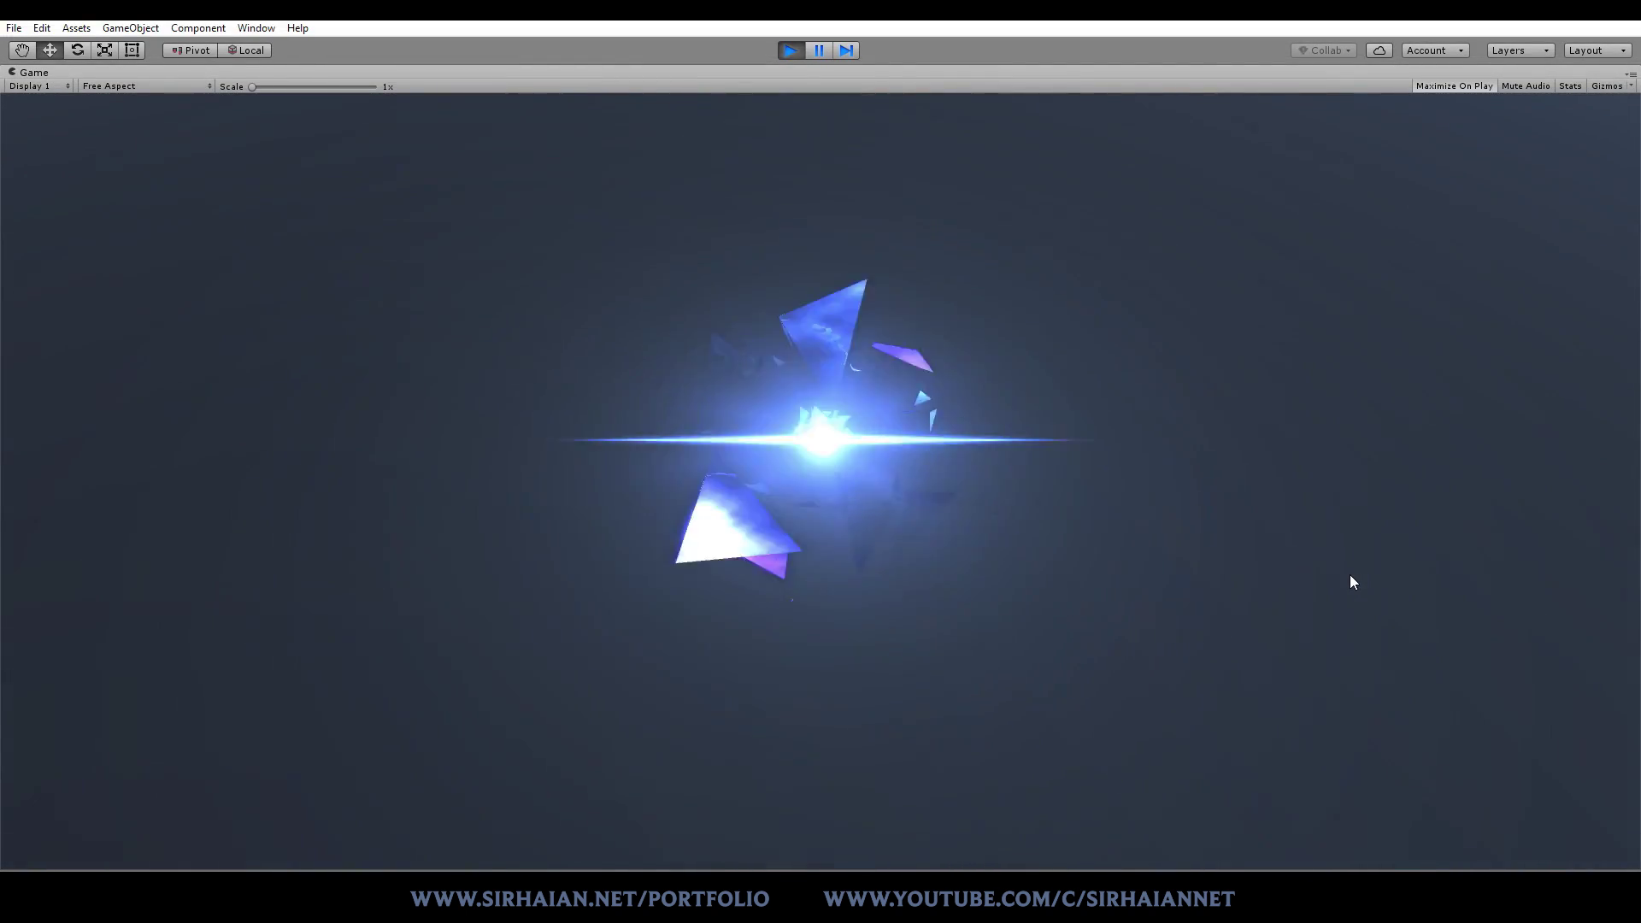
left_click(795, 49)
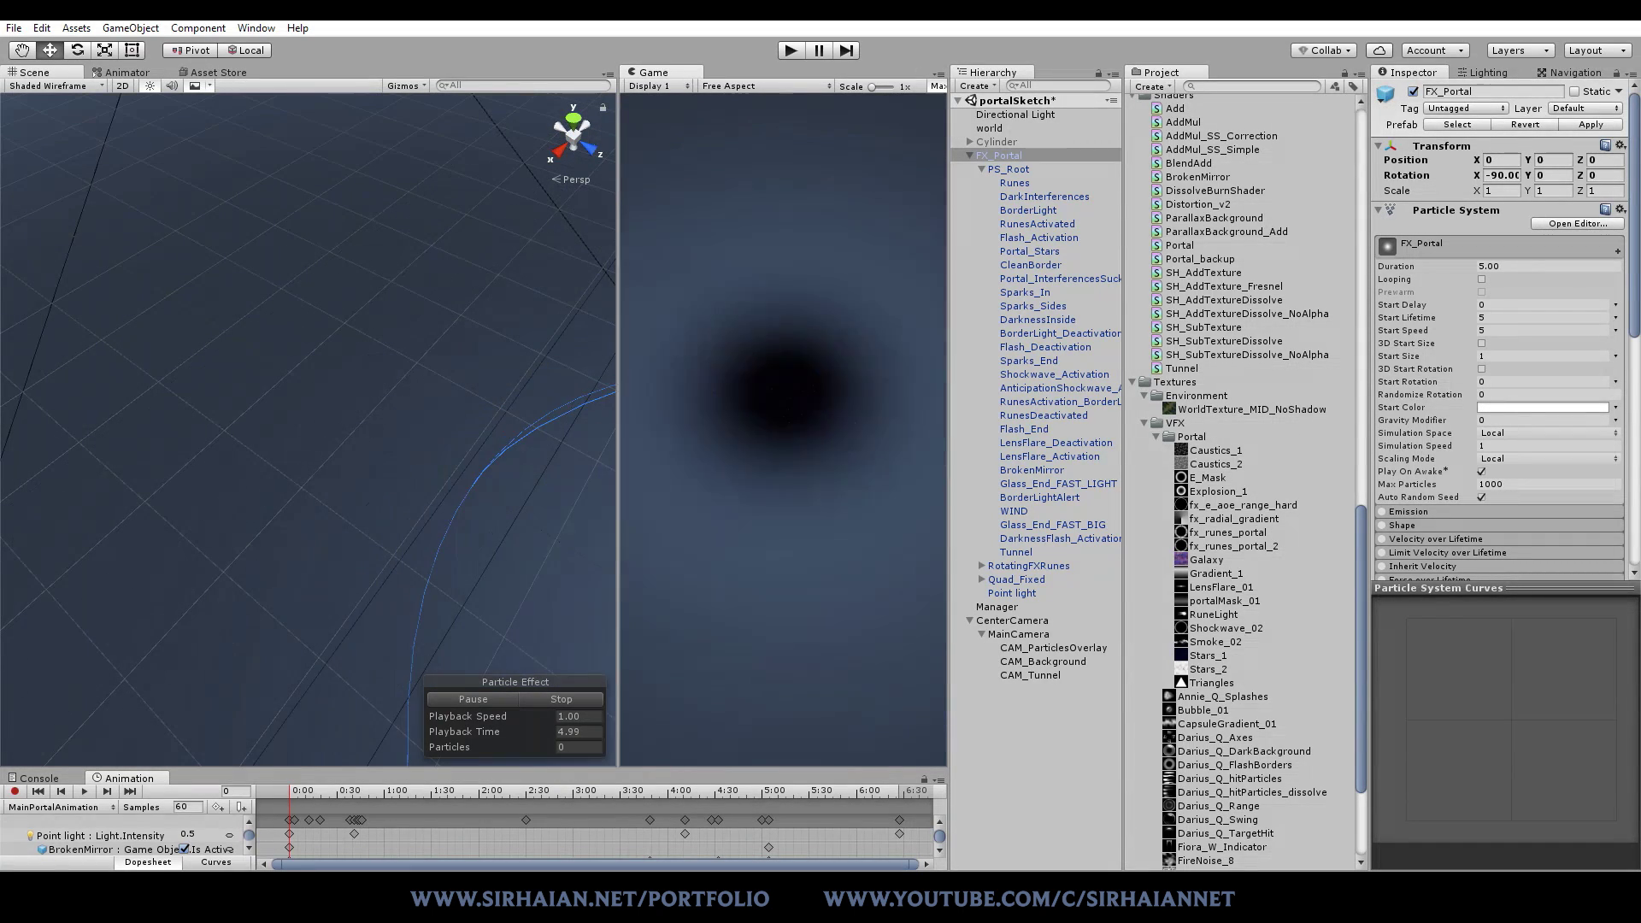
Step: Frame FX_Portal in the Scene view and set the shading mode back to Shaded
key("q")
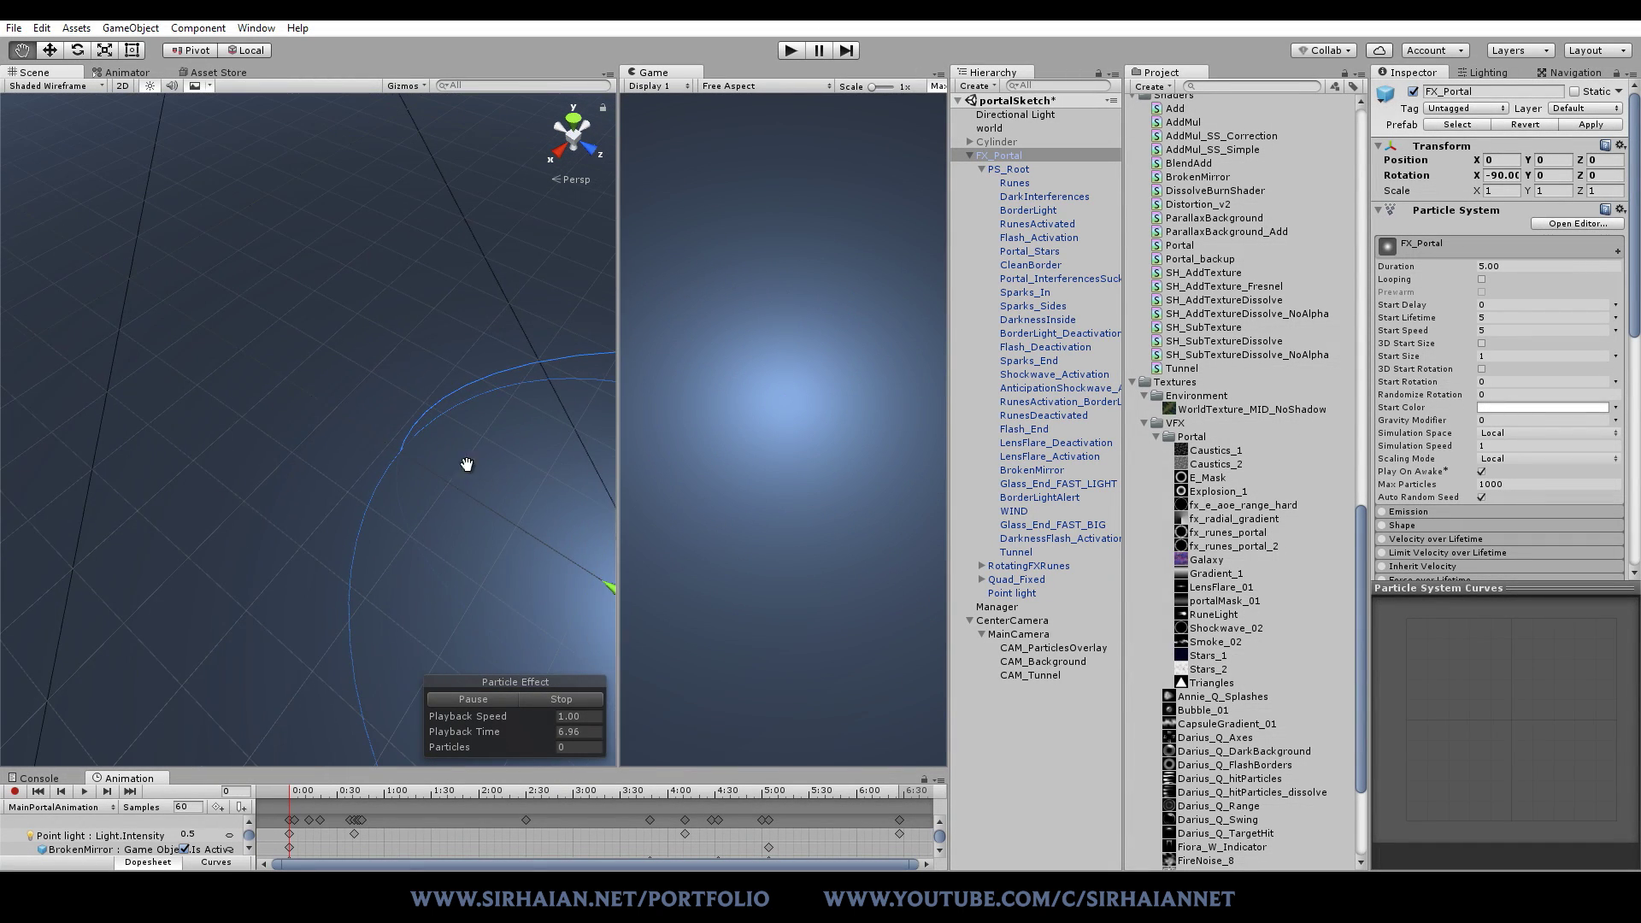
key("f")
left_click_drag(230, 262, 205, 203, "alt")
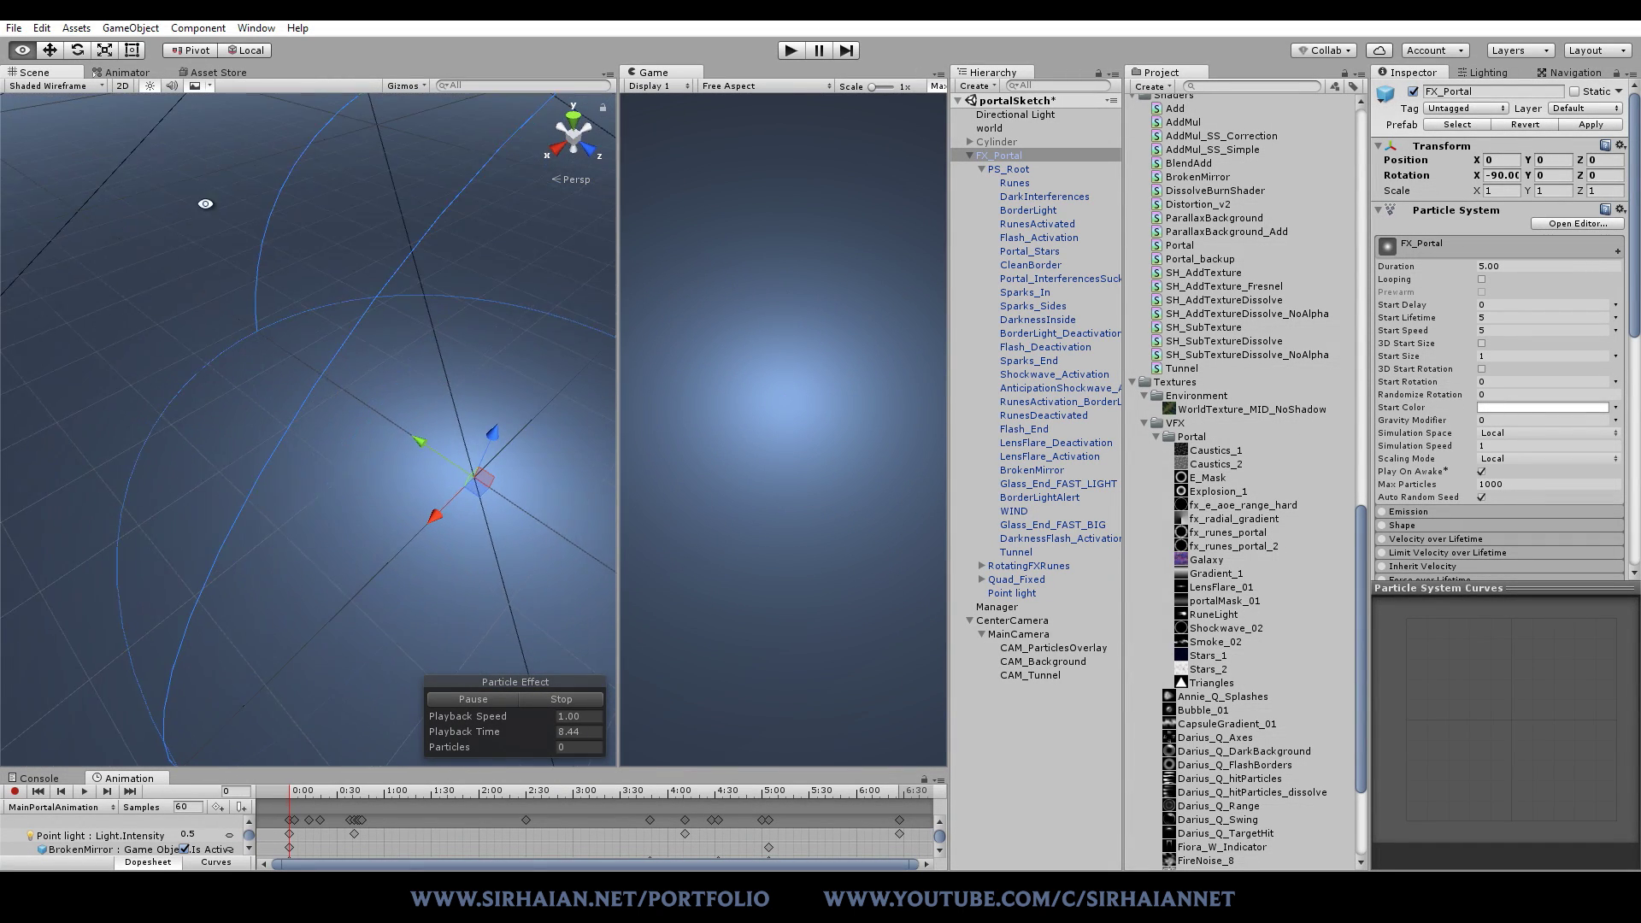
left_click(82, 86)
left_click(114, 96)
left_click_drag(459, 243, 376, 218, "alt")
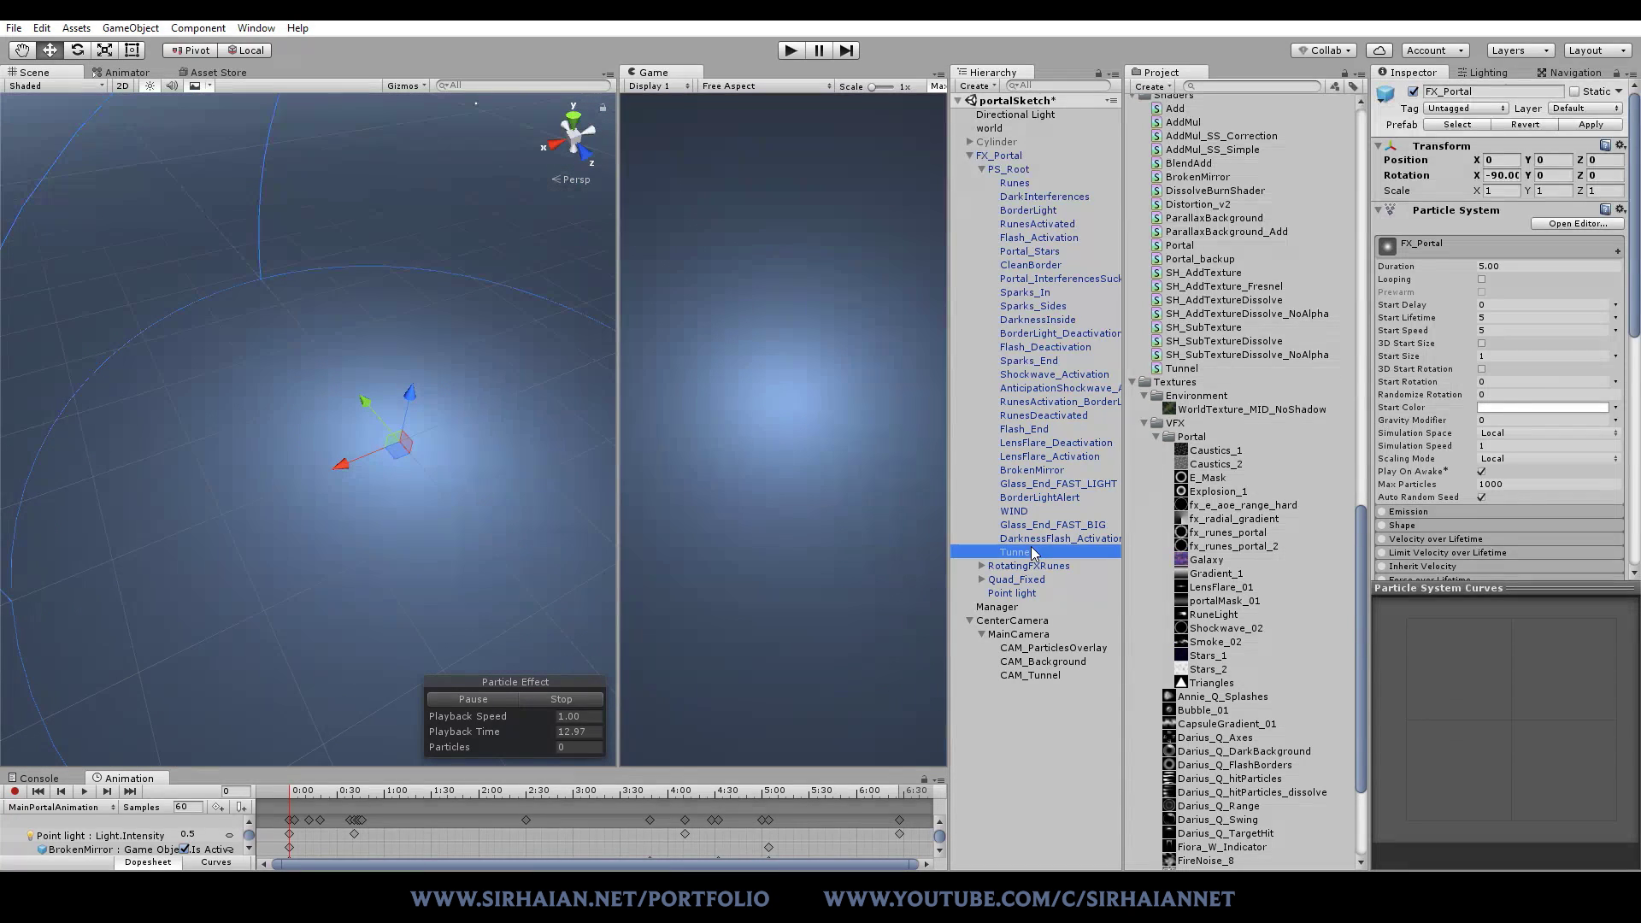
Step: Select the Tunnel particle system and replay its simulation, pausing on the open portal to examine it from above
left_click(498, 700)
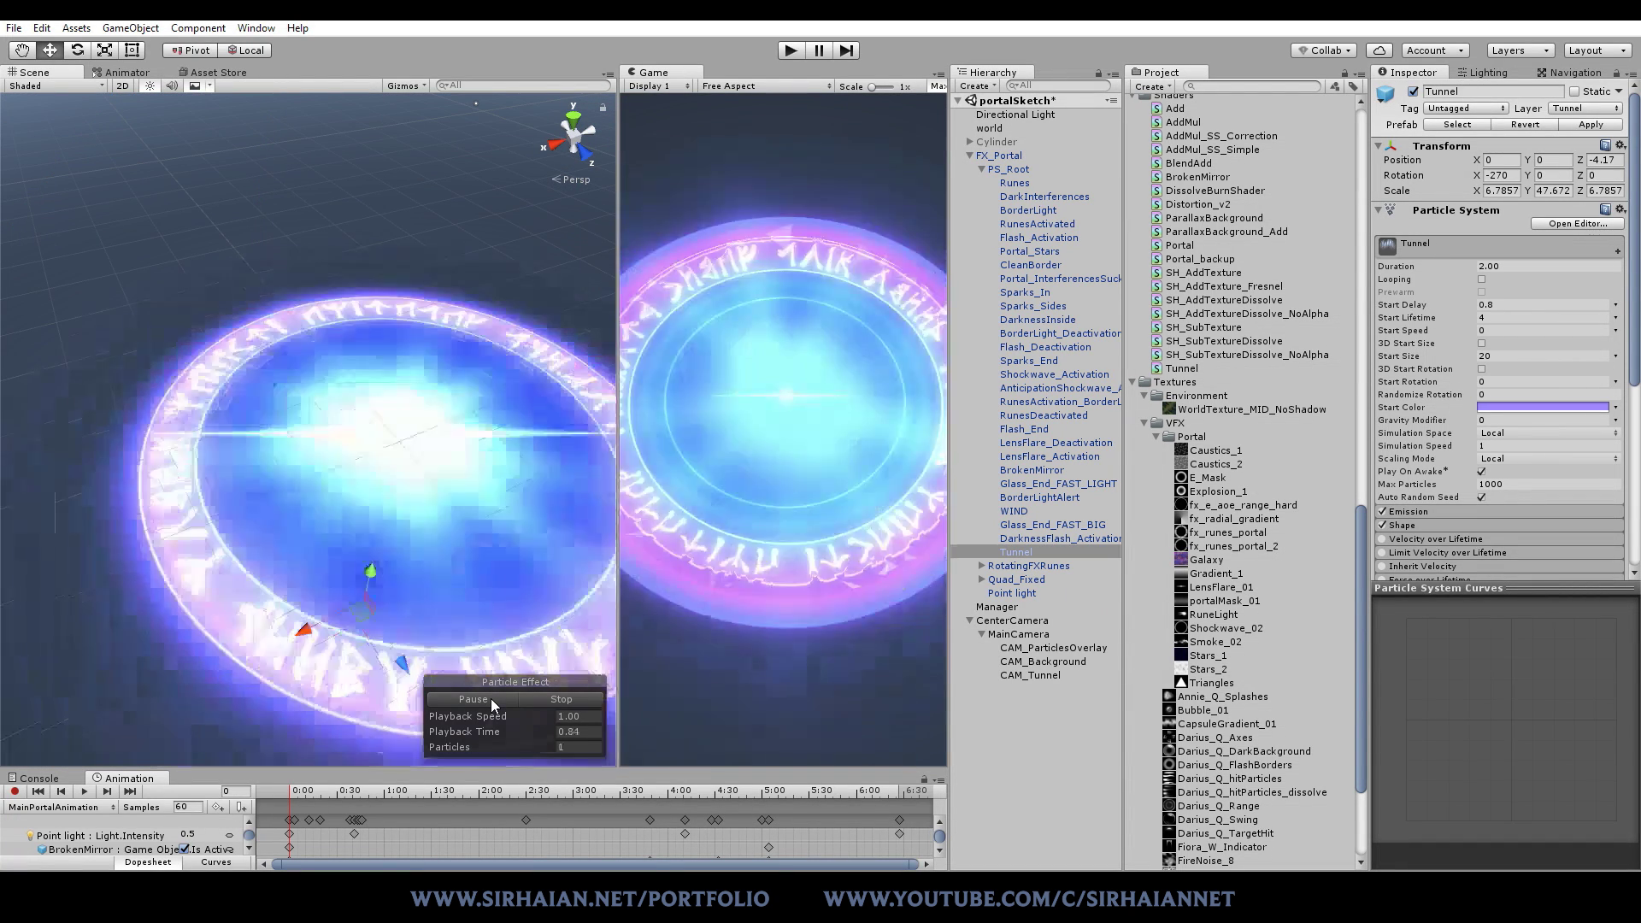
left_click_drag(465, 650, 417, 344, "alt")
middle_click_drag(377, 432, 401, 431)
mouse_move(401, 431)
left_mouse_down("alt")
mouse_move(432, 429)
mouse_move(368, 403)
mouse_move(408, 427)
left_mouse_up("alt")
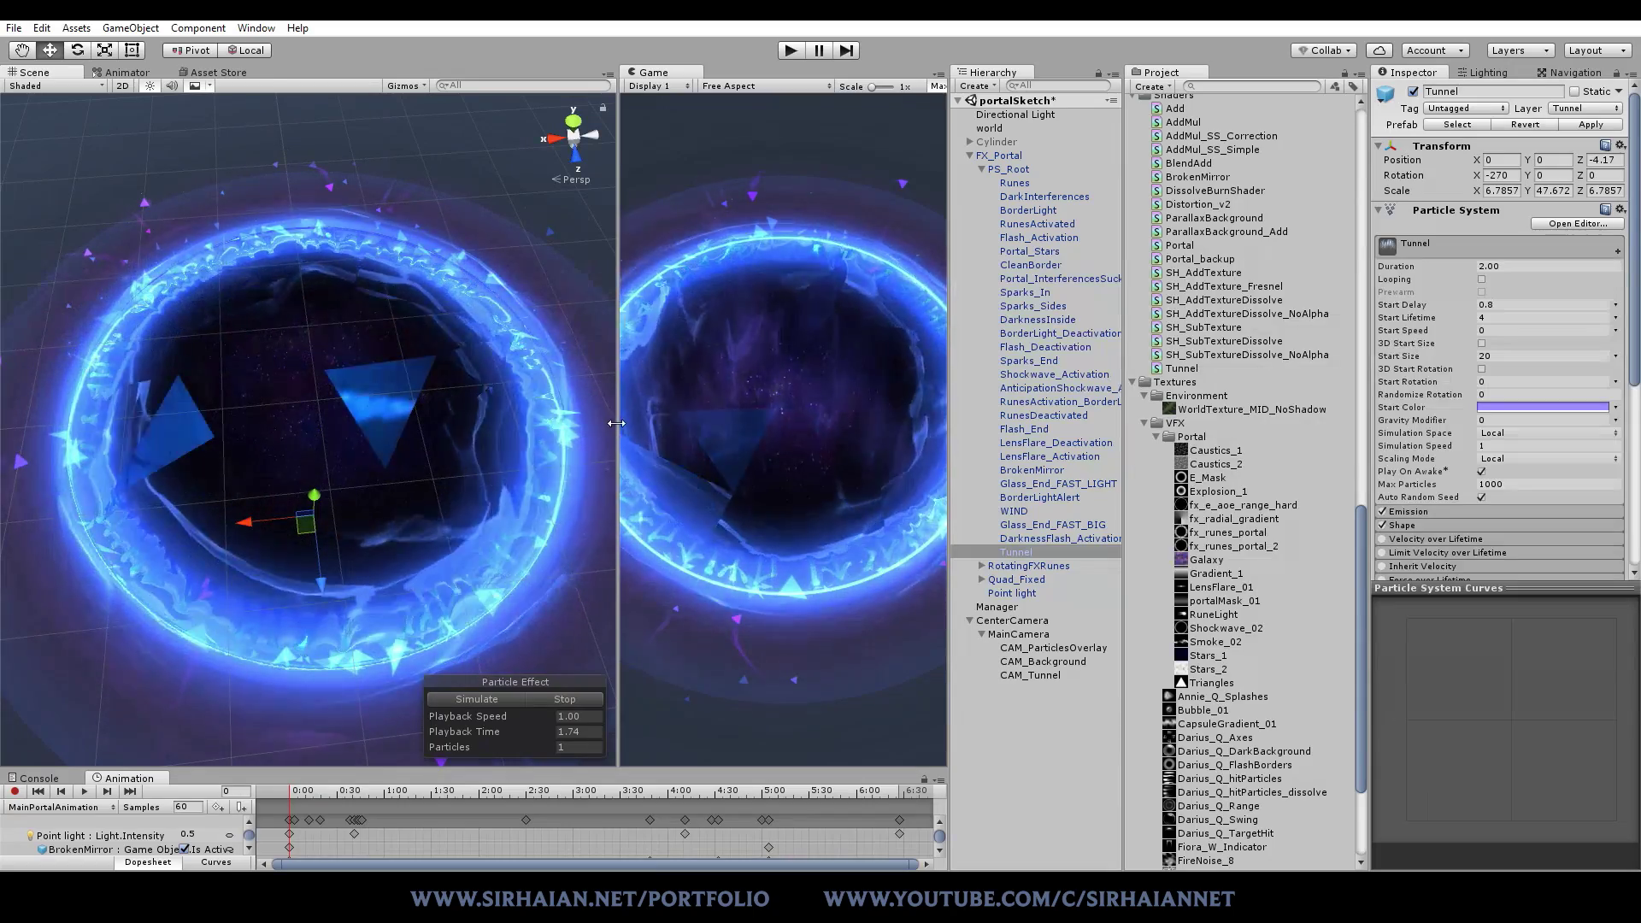
Step: Enlarge the Game view and select the world ground plane
left_click_drag(616, 419, 419, 419)
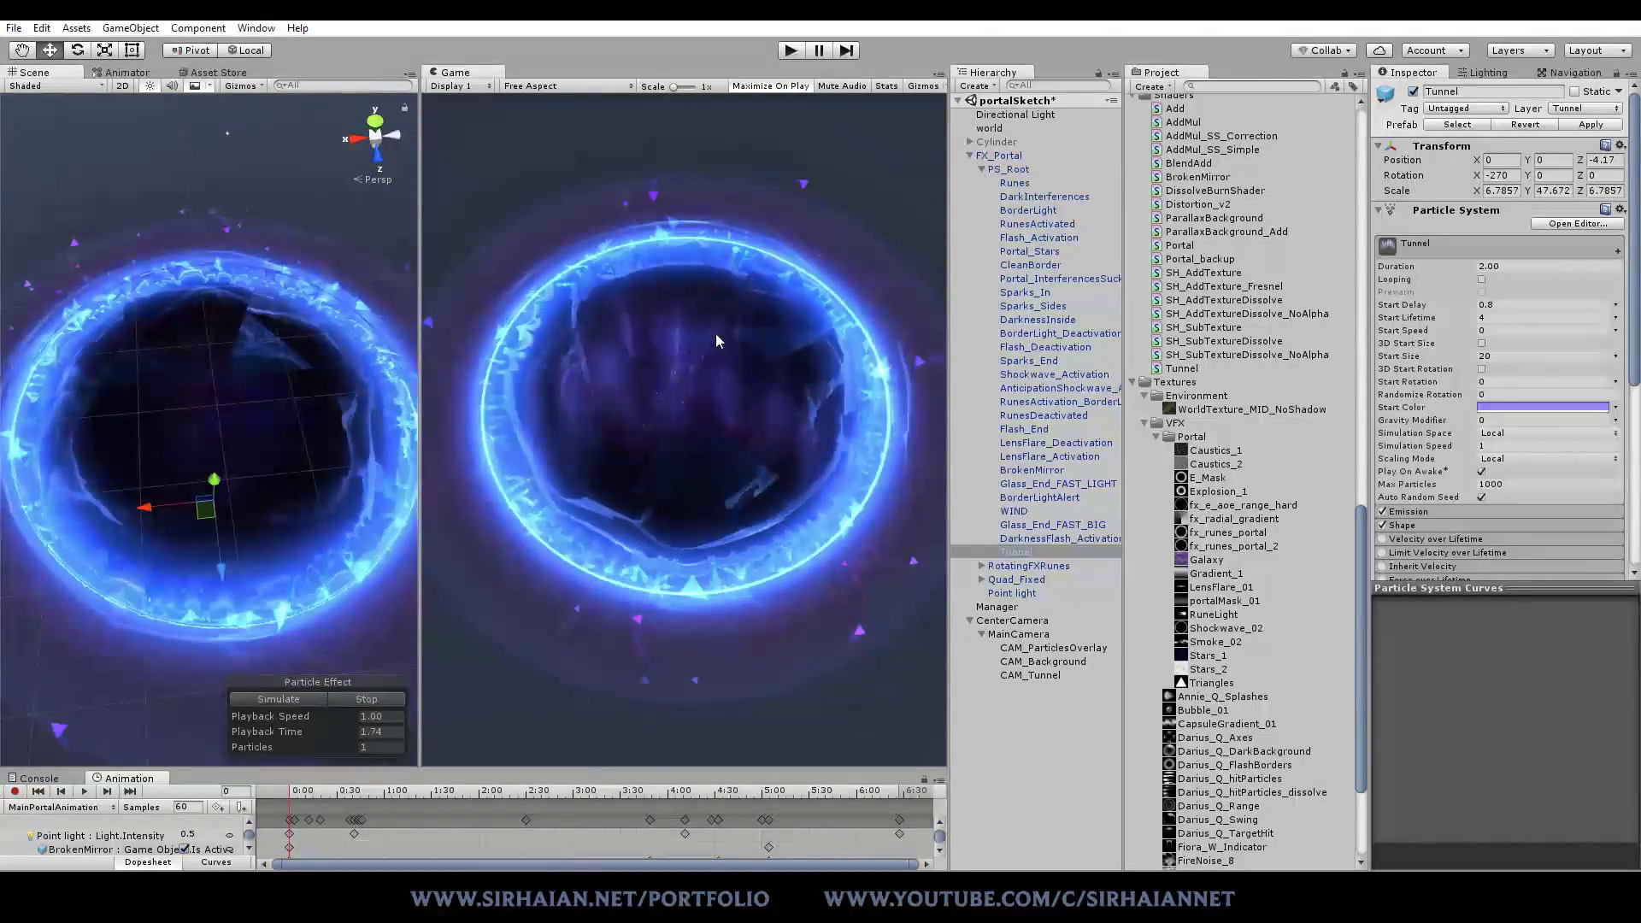
left_click(989, 127)
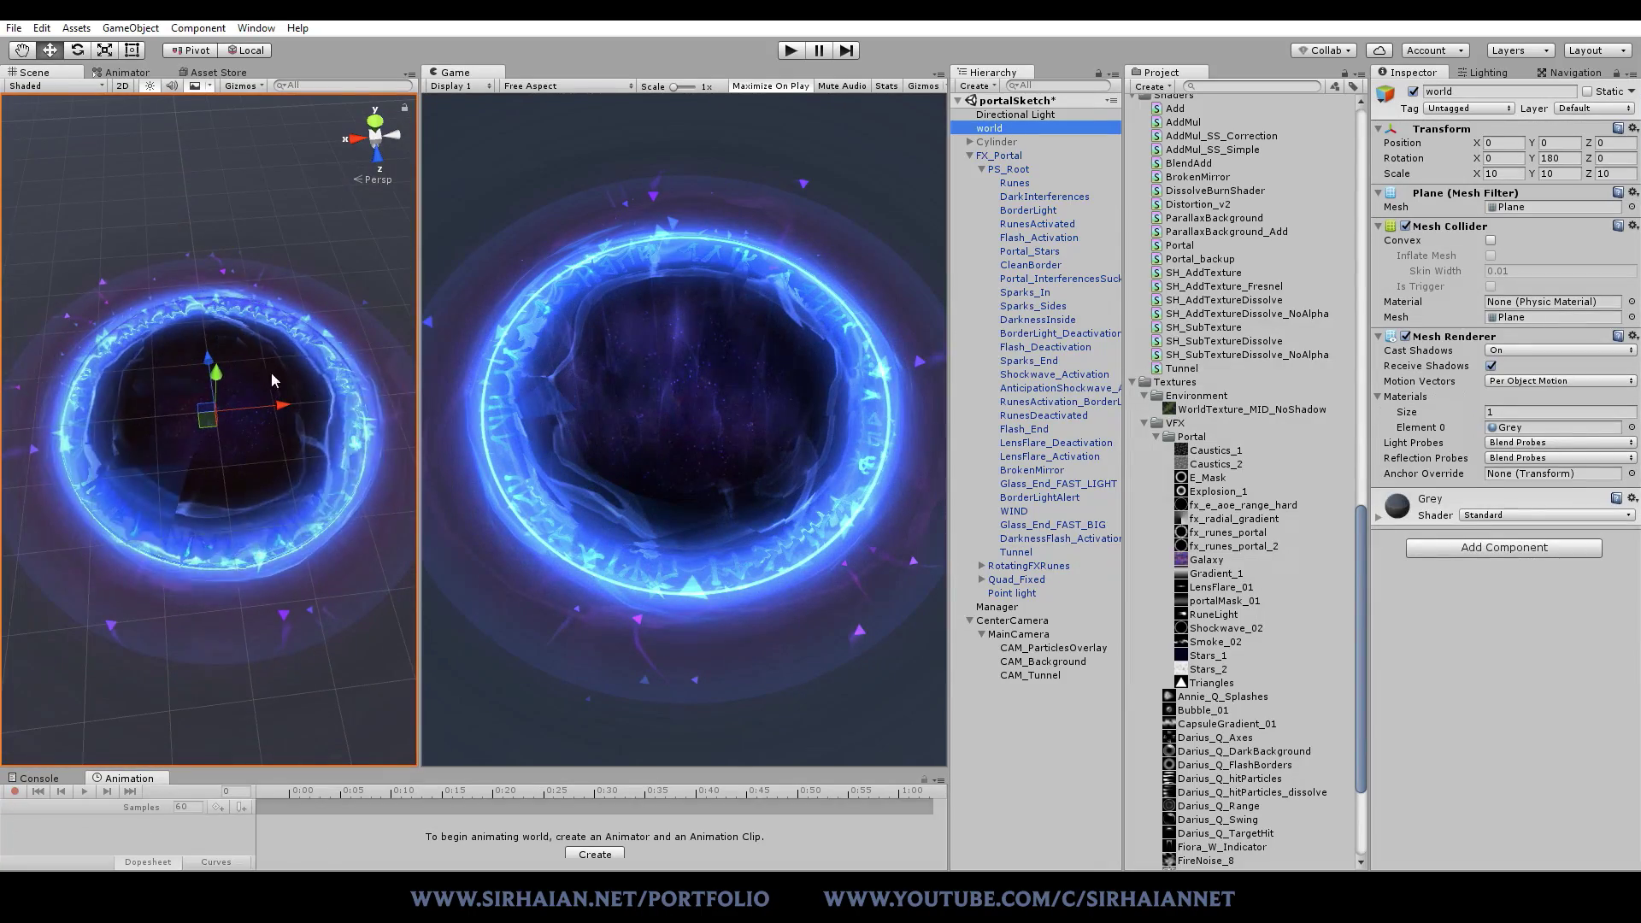
Step: Try moving the world ground plane along its Z axis, undo the move and view the portal from a lower angle
left_click_drag(215, 362, 234, 306)
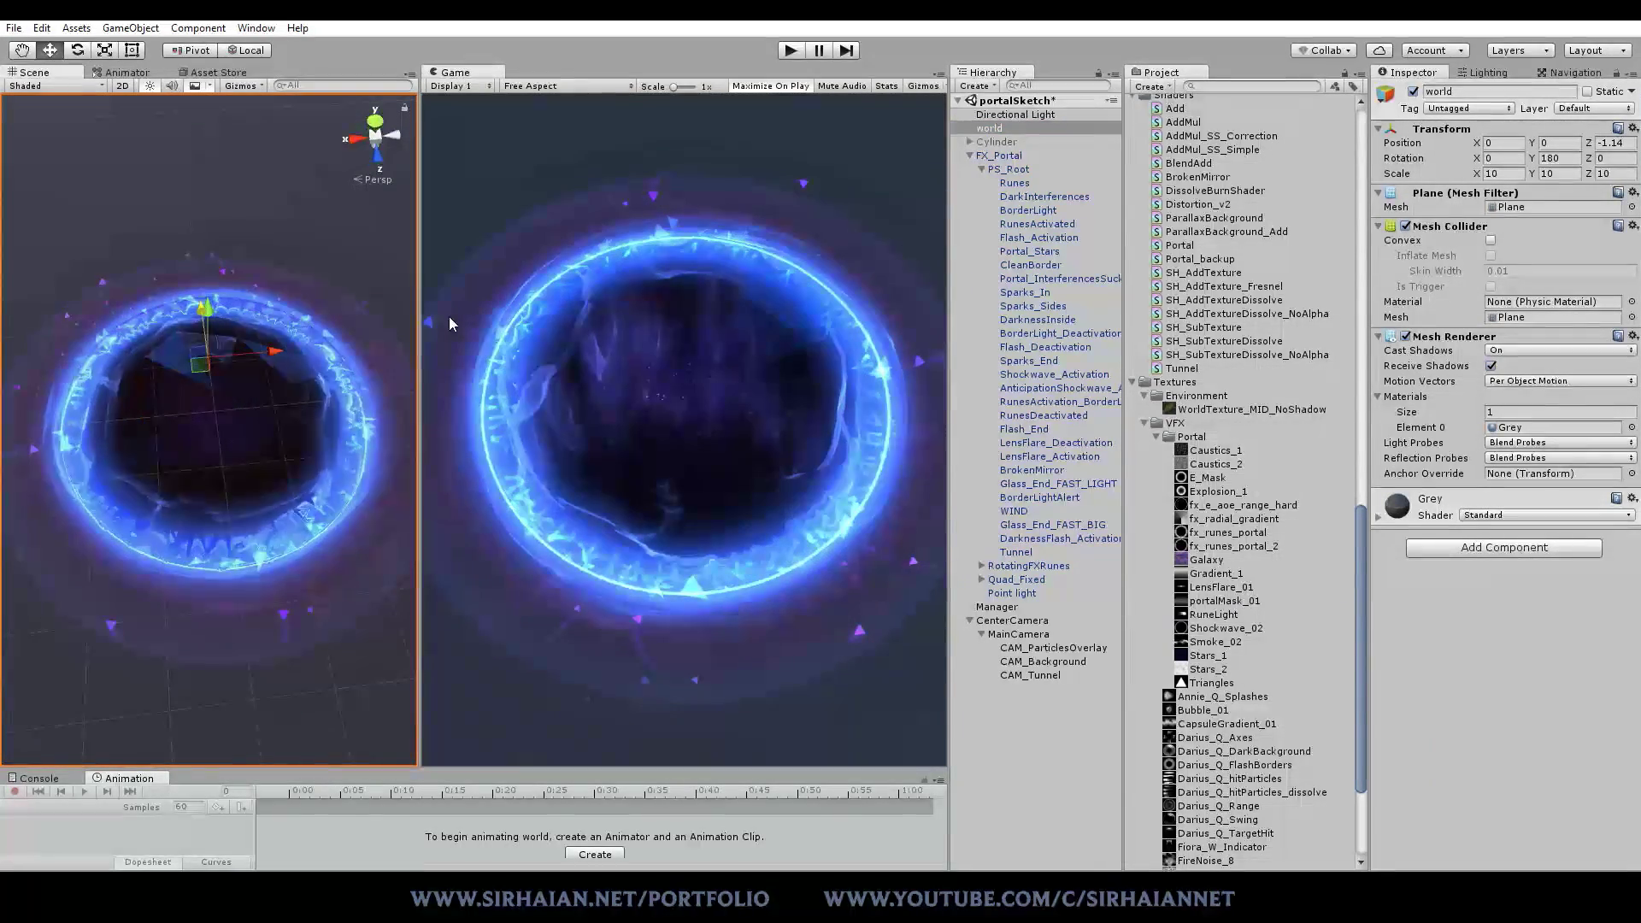
key("ctrl+z")
left_click_drag(295, 479, 376, 397, "alt")
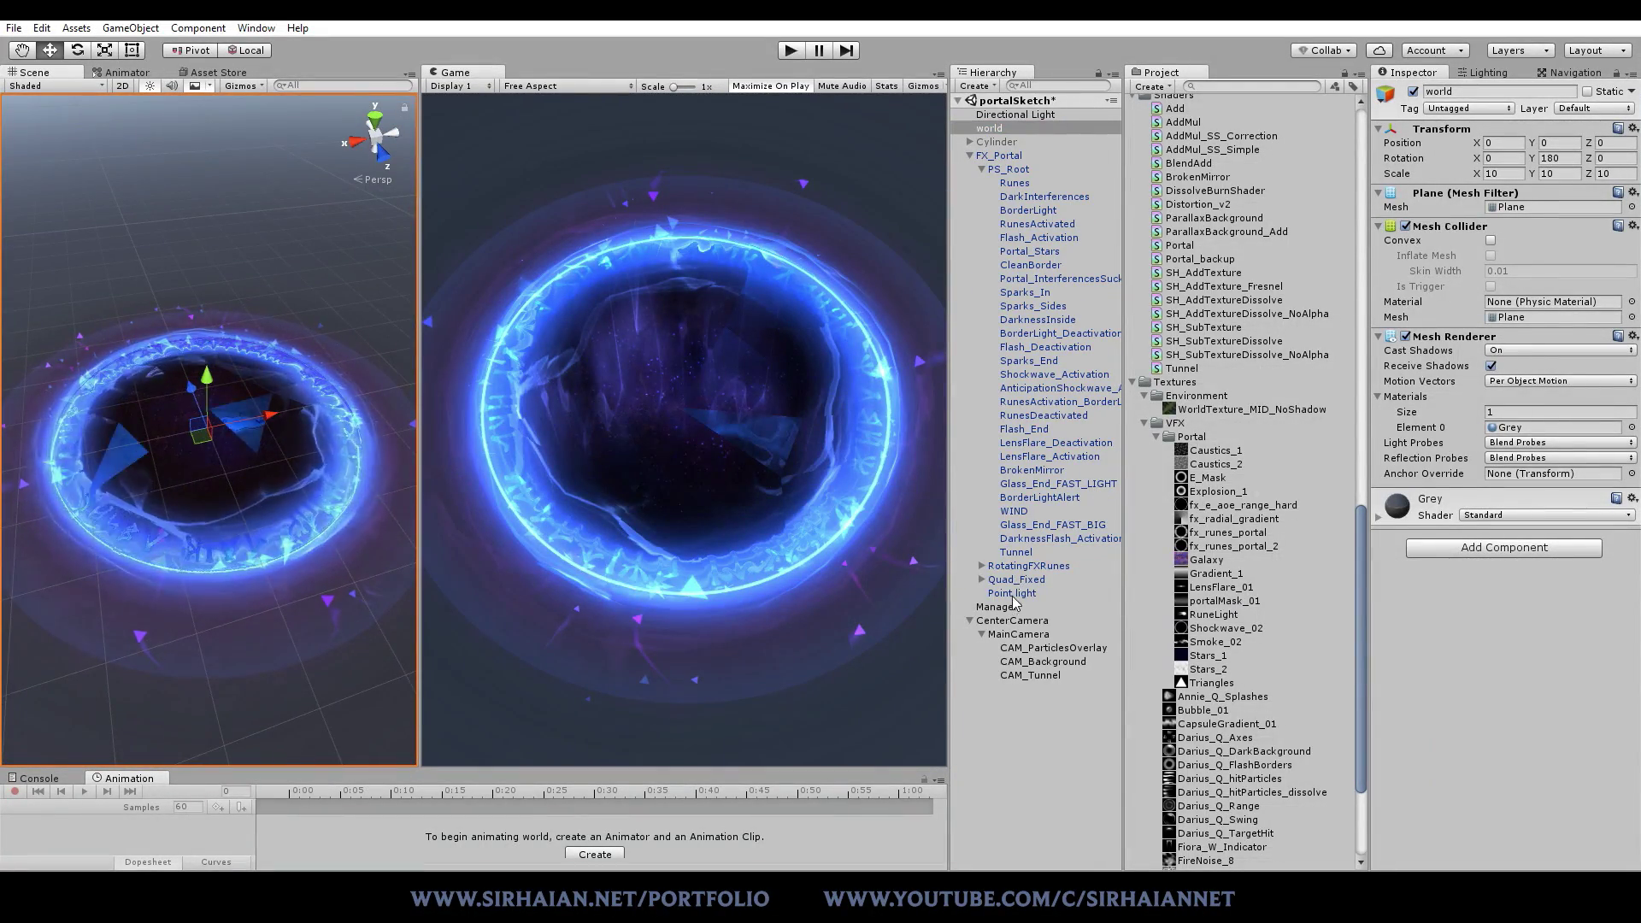
left_click_drag(227, 518, 189, 548, "alt")
left_click_drag(188, 407, 185, 462)
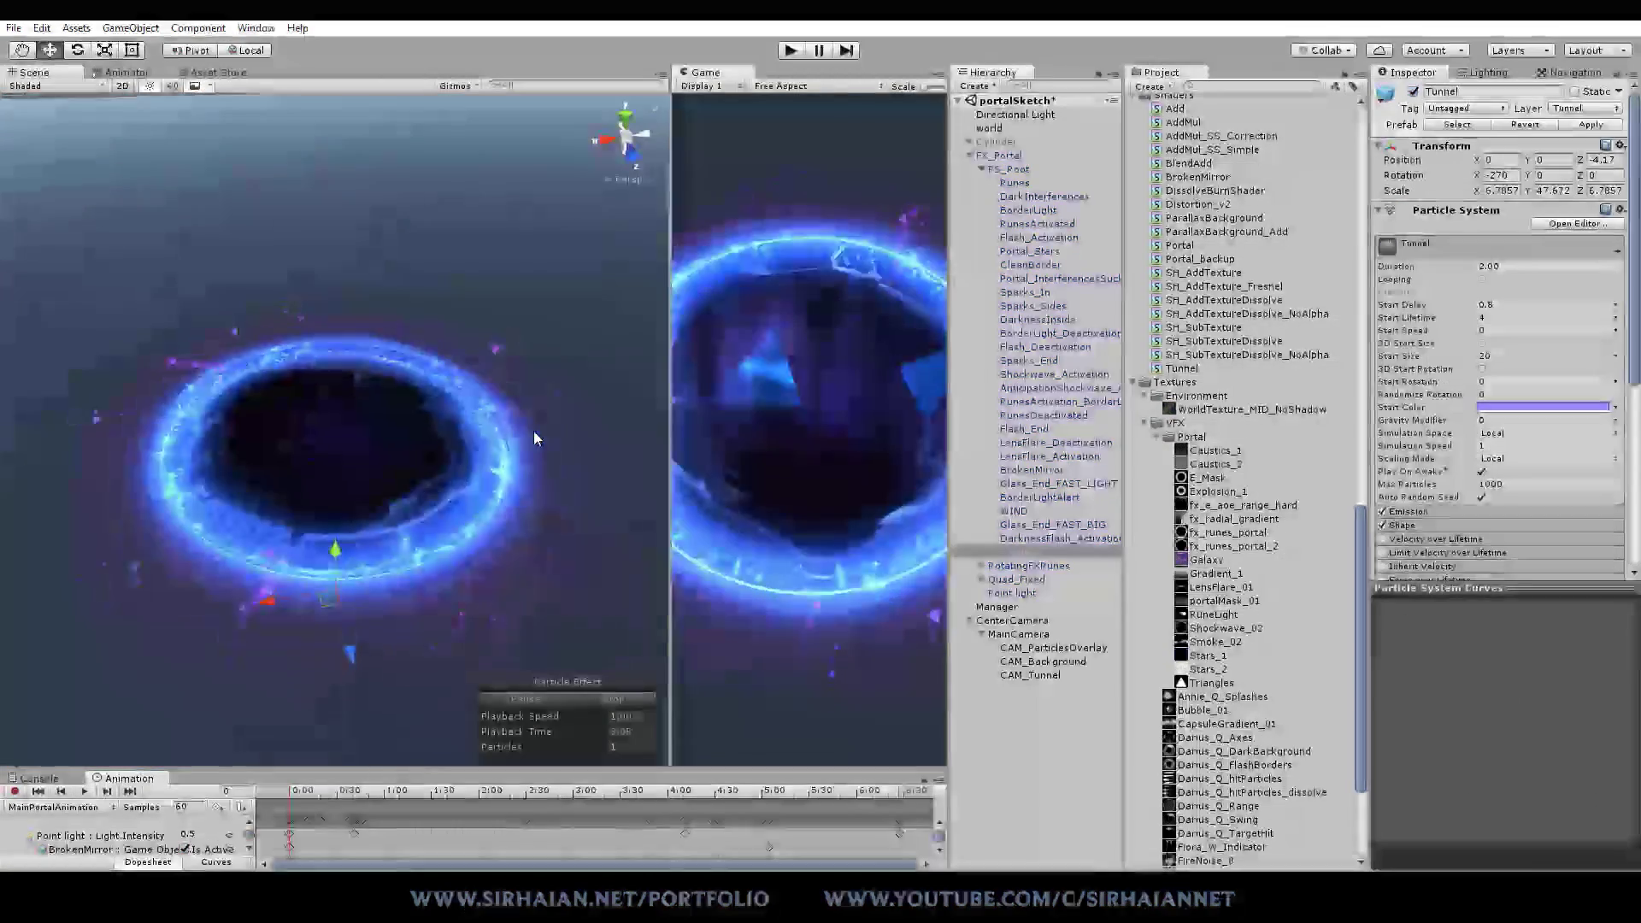
Step: Move the Tunnel particle system out beside the portal to X 3.88, Z 0.89 and pause its replayed simulation
left_click_drag(266, 601, 53, 359)
left_click(606, 705)
left_click(531, 702)
left_click(532, 702)
middle_click_drag(229, 394, 498, 557)
left_click_drag(497, 557, 409, 509, "alt")
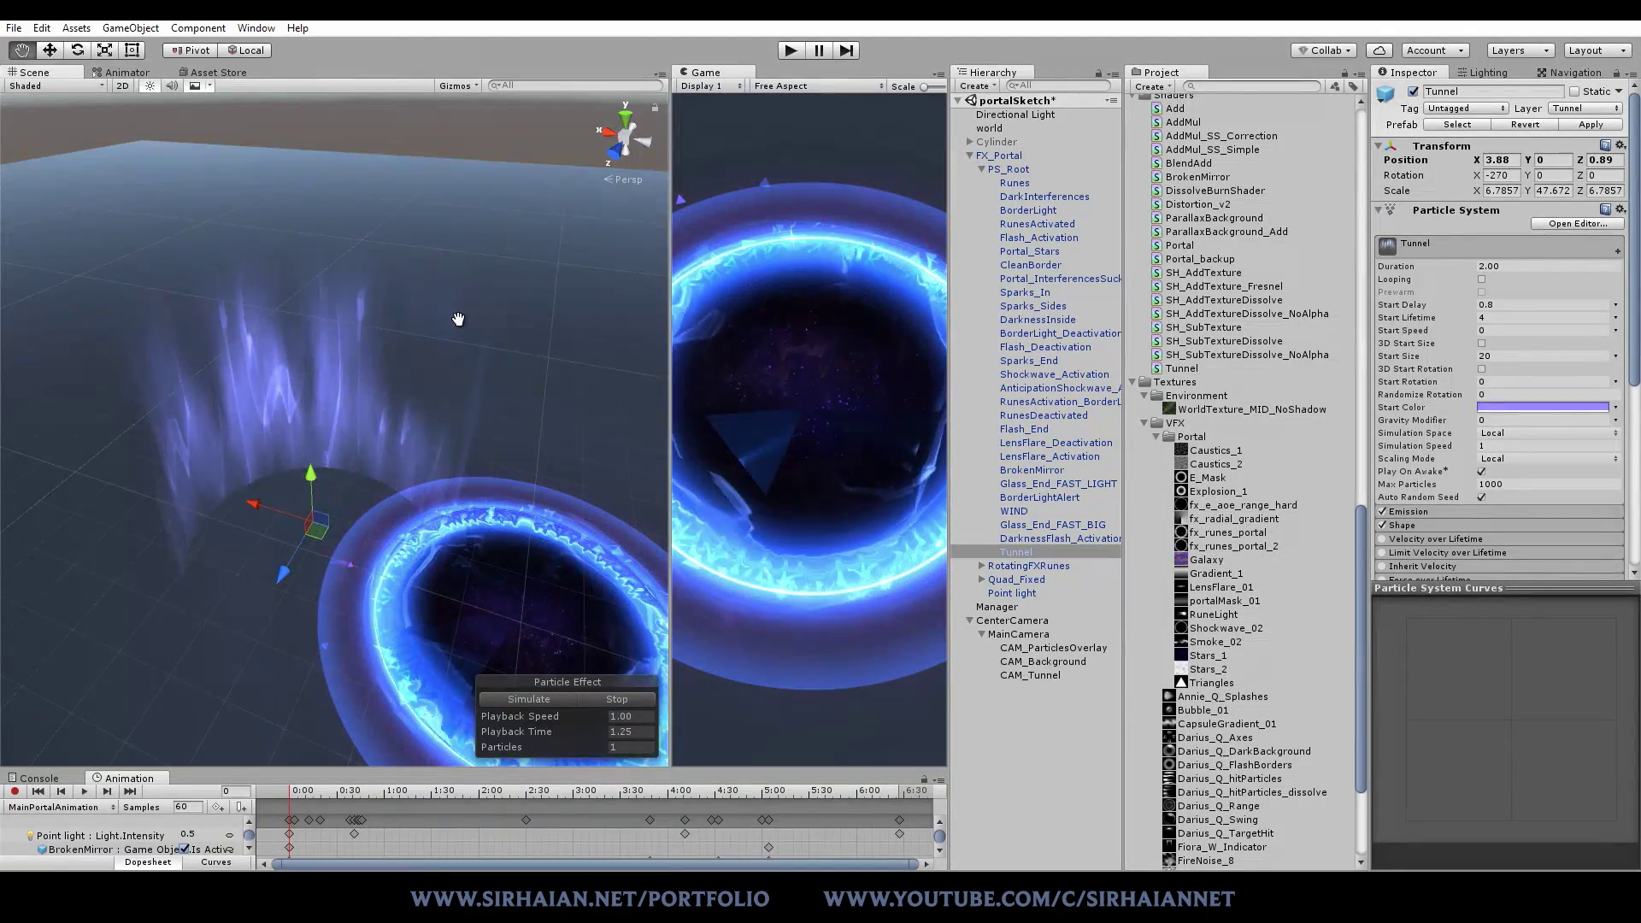
Step: Examine the displaced Tunnel mesh and its light streaks beside the portal from several angles
scroll(410, 325, "up", 1)
left_click_drag(370, 332, 586, 159, "alt")
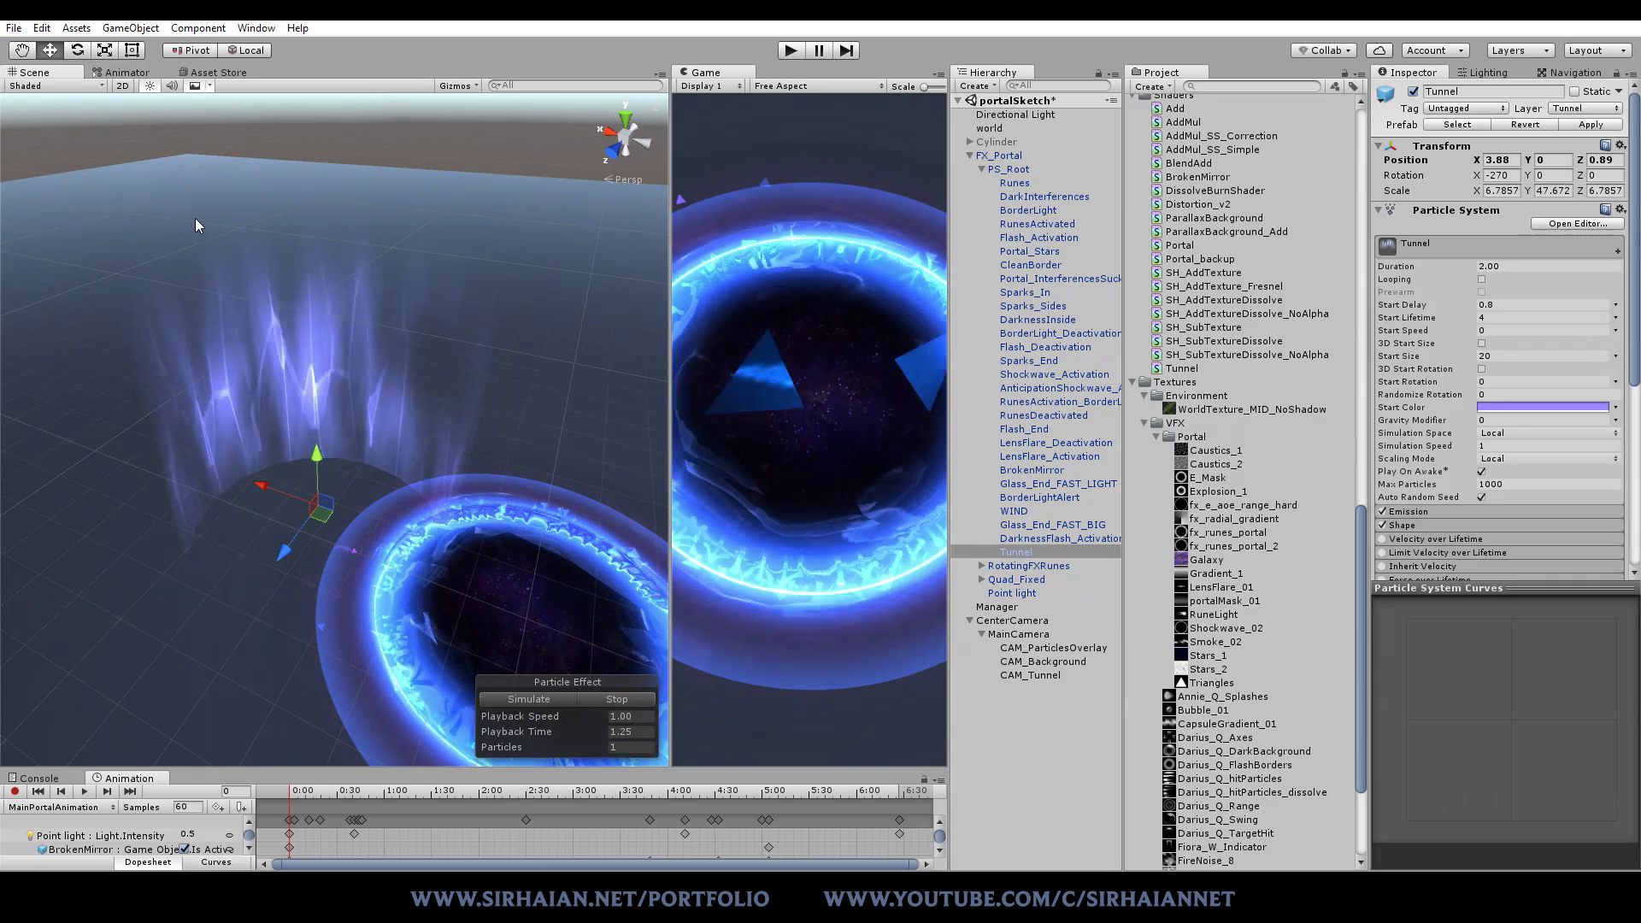
left_click_drag(207, 310, 331, 389, "alt")
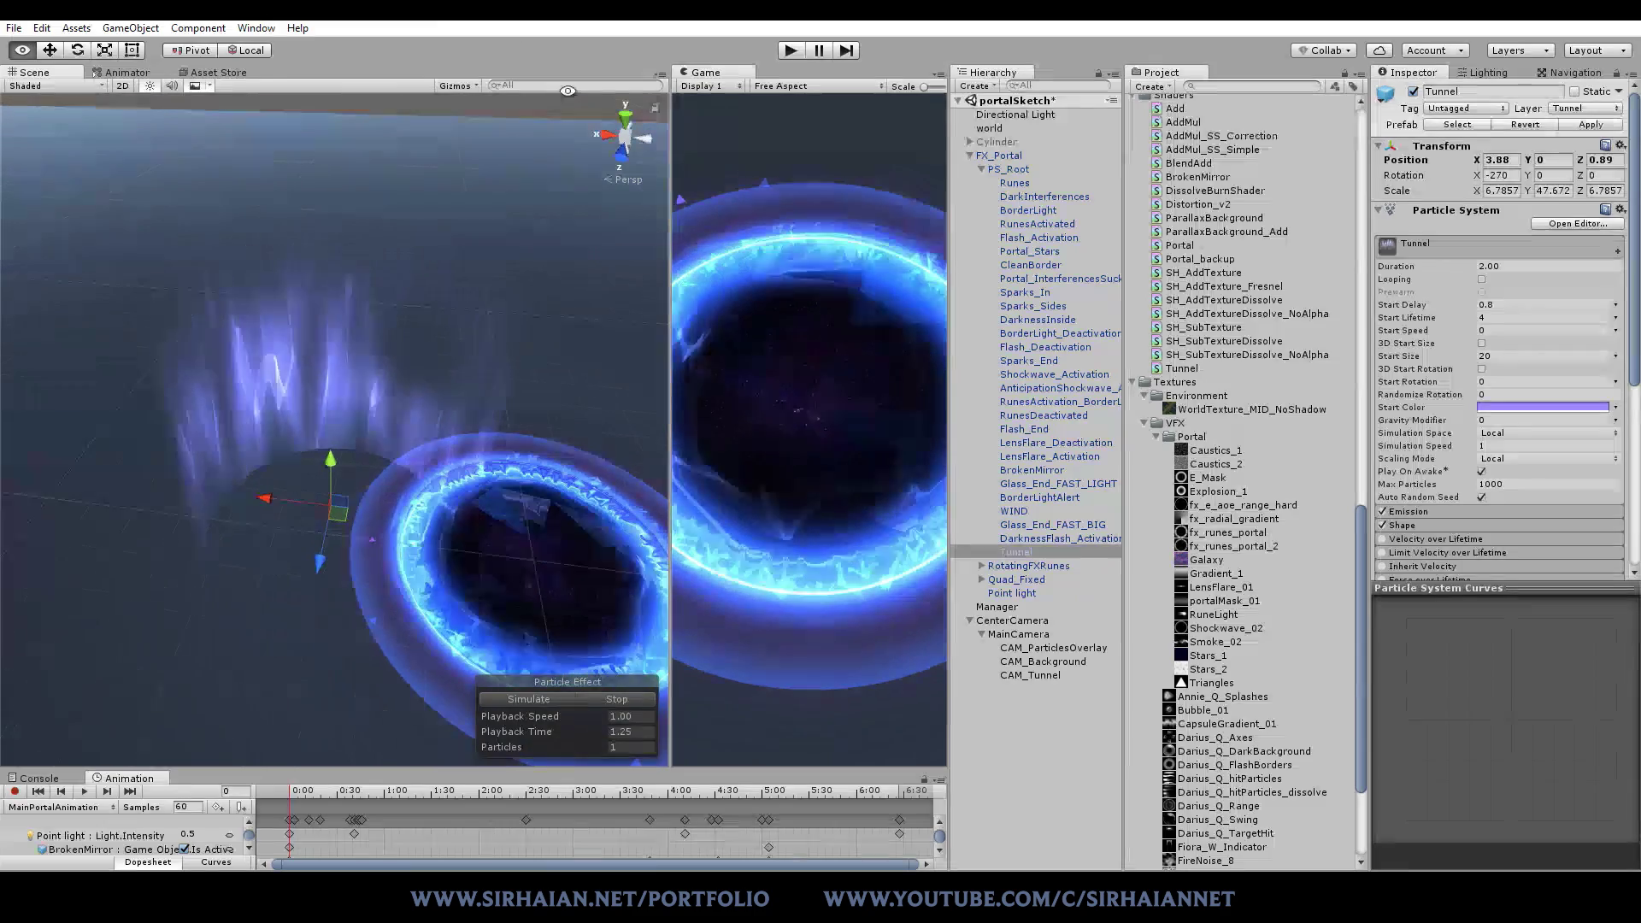
mouse_move(402, 367)
left_mouse_down("alt")
mouse_move(404, 302)
mouse_move(389, 363)
left_mouse_up("alt")
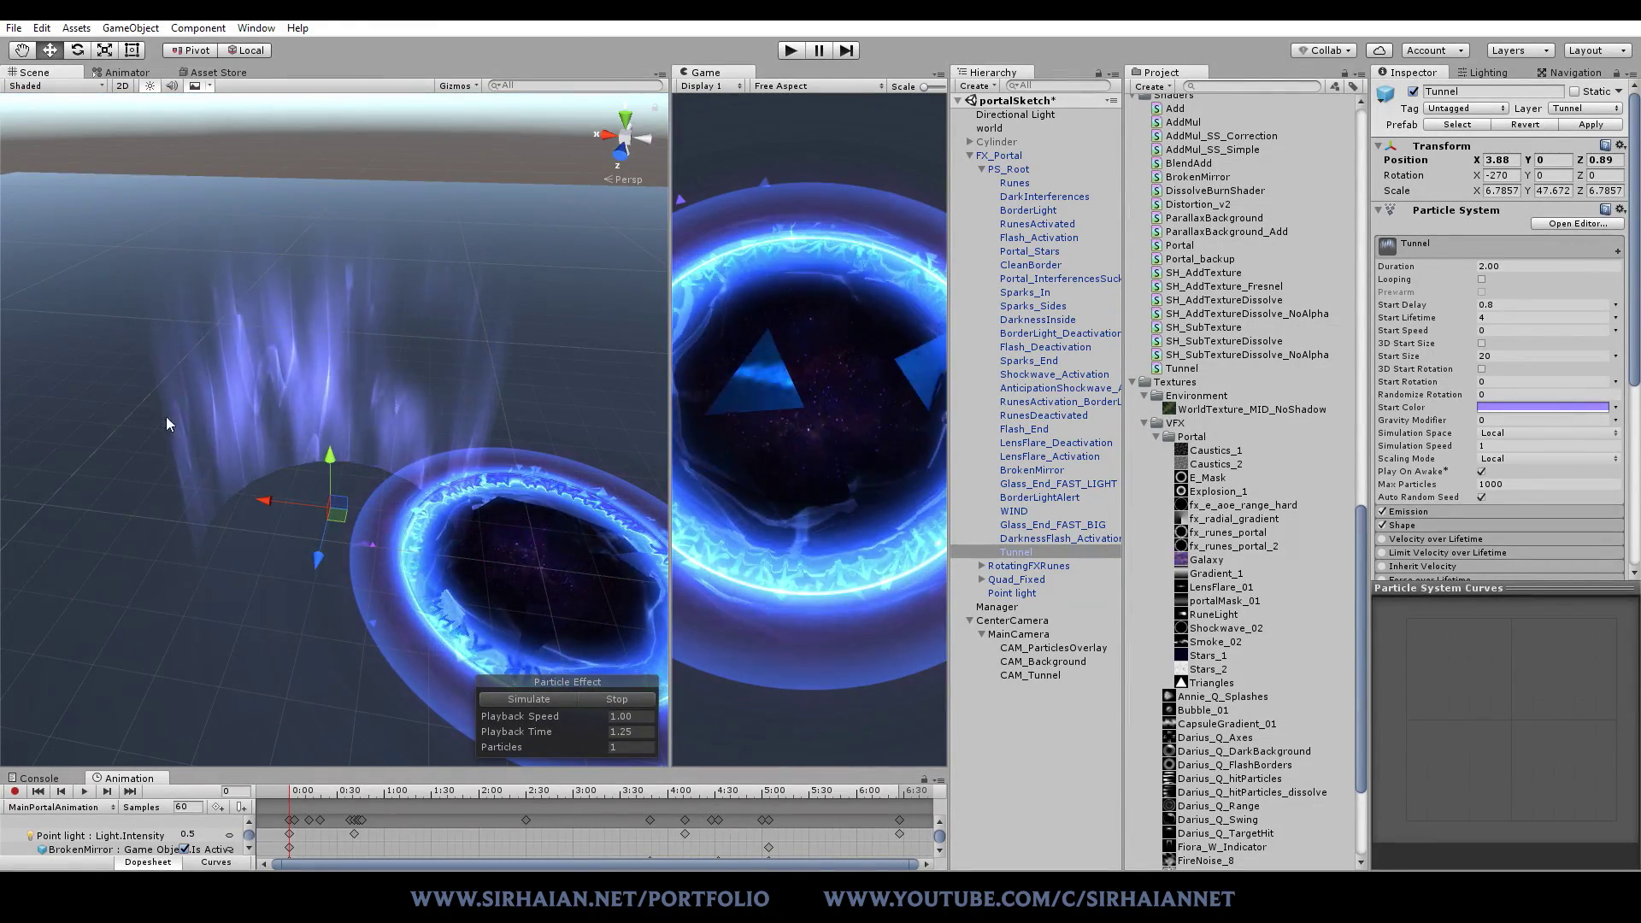
mouse_move(342, 356)
left_mouse_down("alt")
mouse_move(323, 358)
mouse_move(458, 384)
mouse_move(367, 346)
left_mouse_up("alt")
Step: Revert the Tunnel particle system's position changes and pause the portal simulation
left_click_drag(479, 233, 383, 406, "alt")
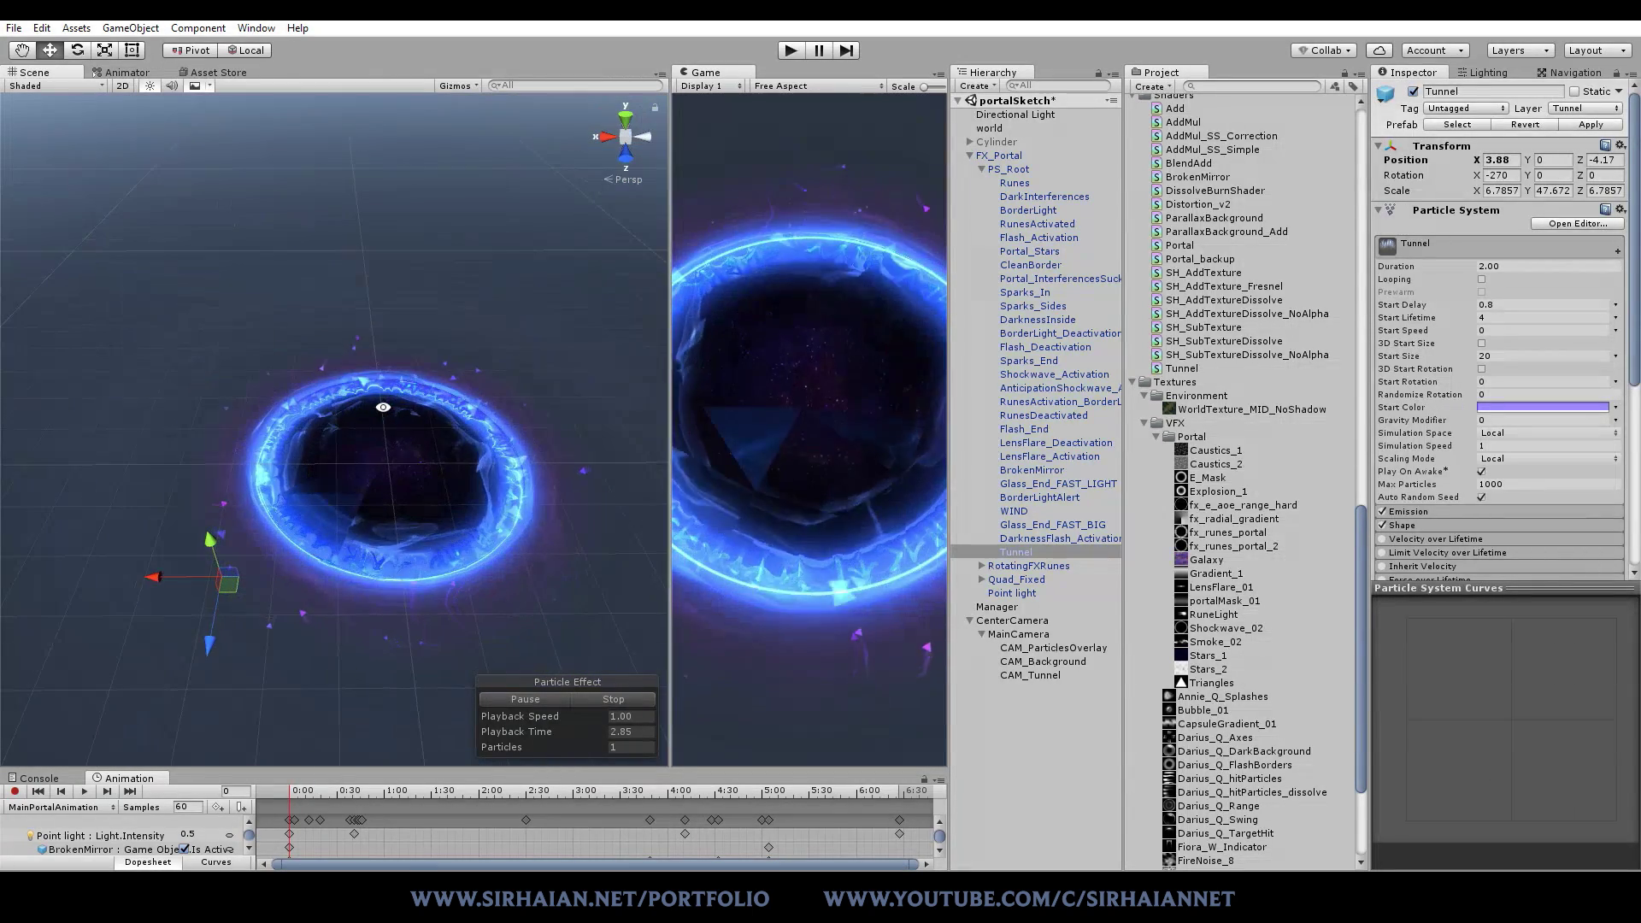
left_click(1504, 127)
left_click(555, 698)
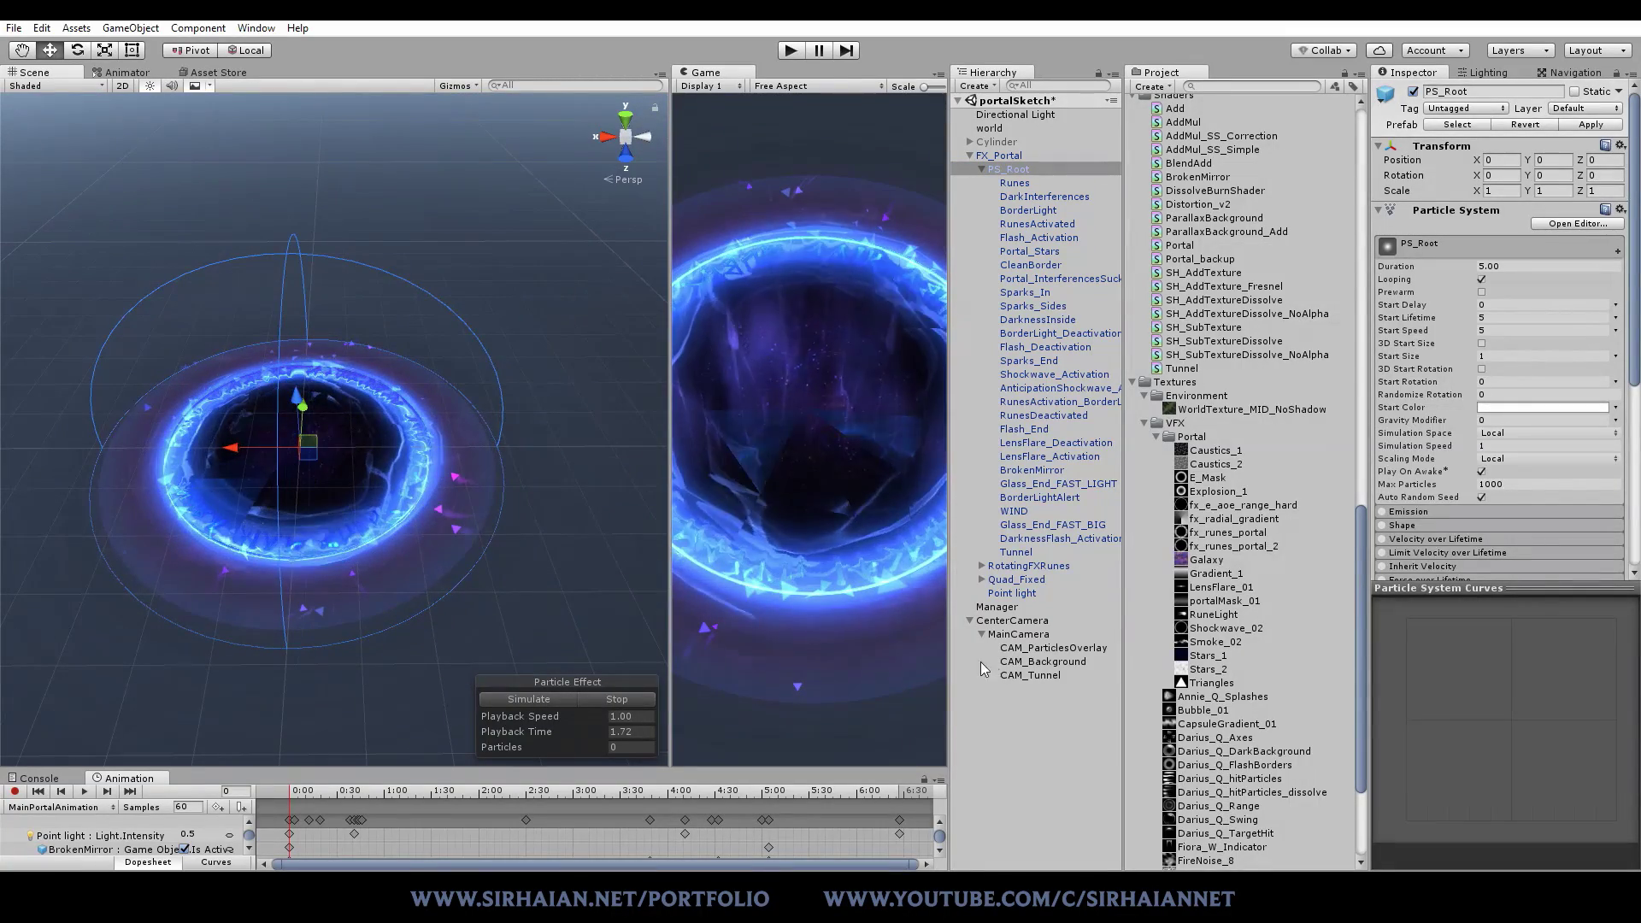
Step: View the camera settings of CAM_ParticlesOverlay and look at the portal from a higher angle
left_click(1053, 648)
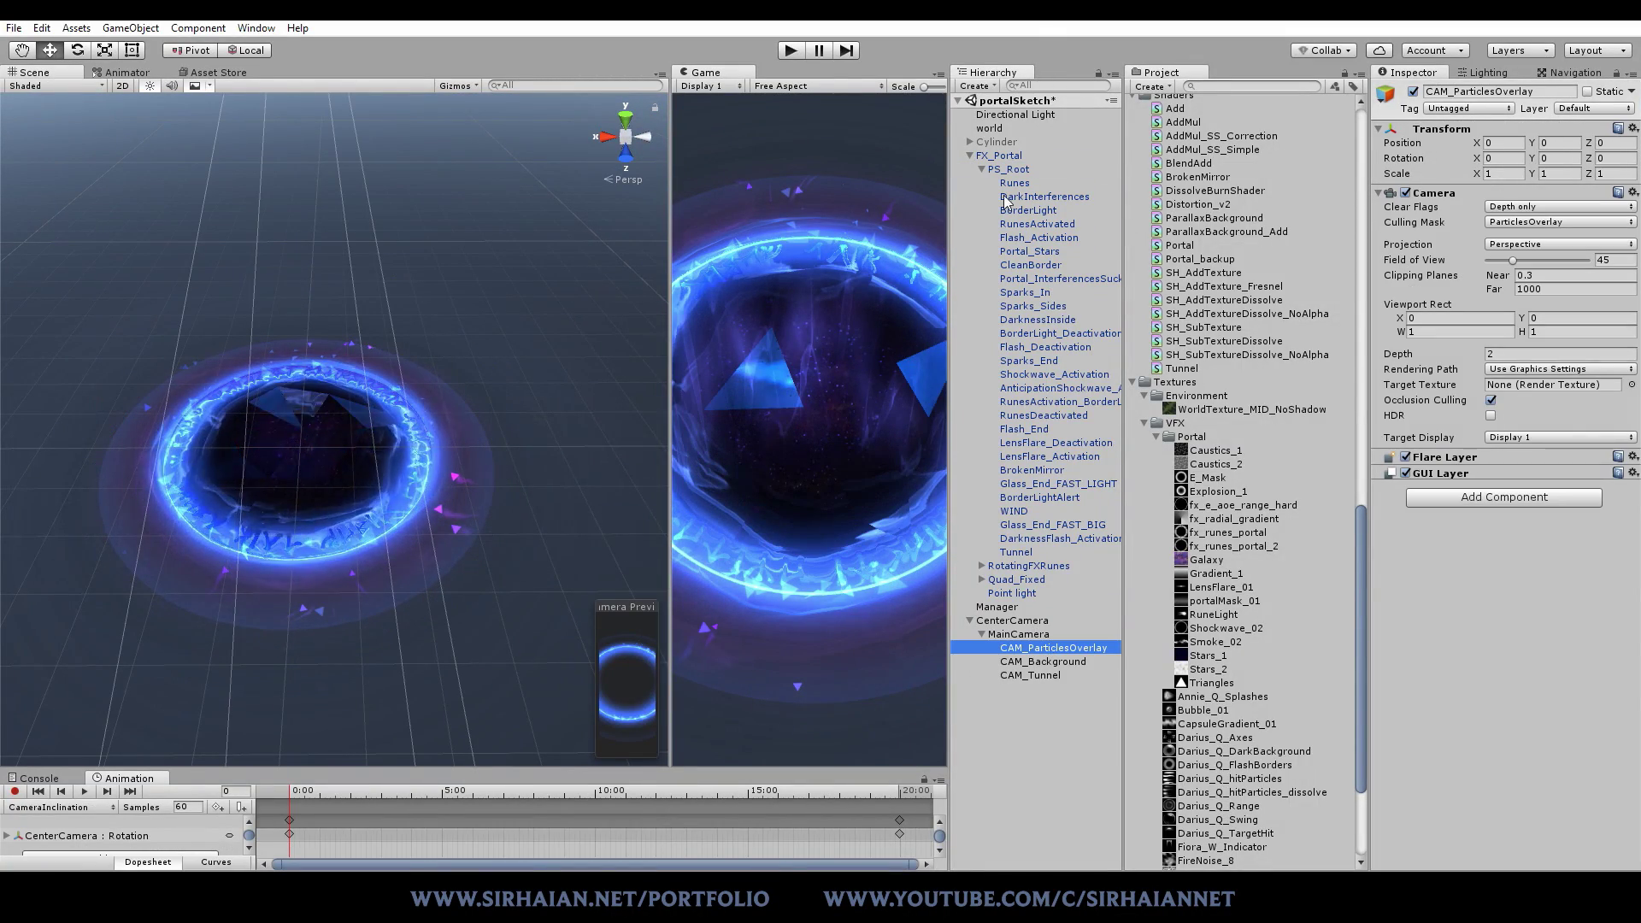
left_click_drag(472, 281, 406, 347, "alt")
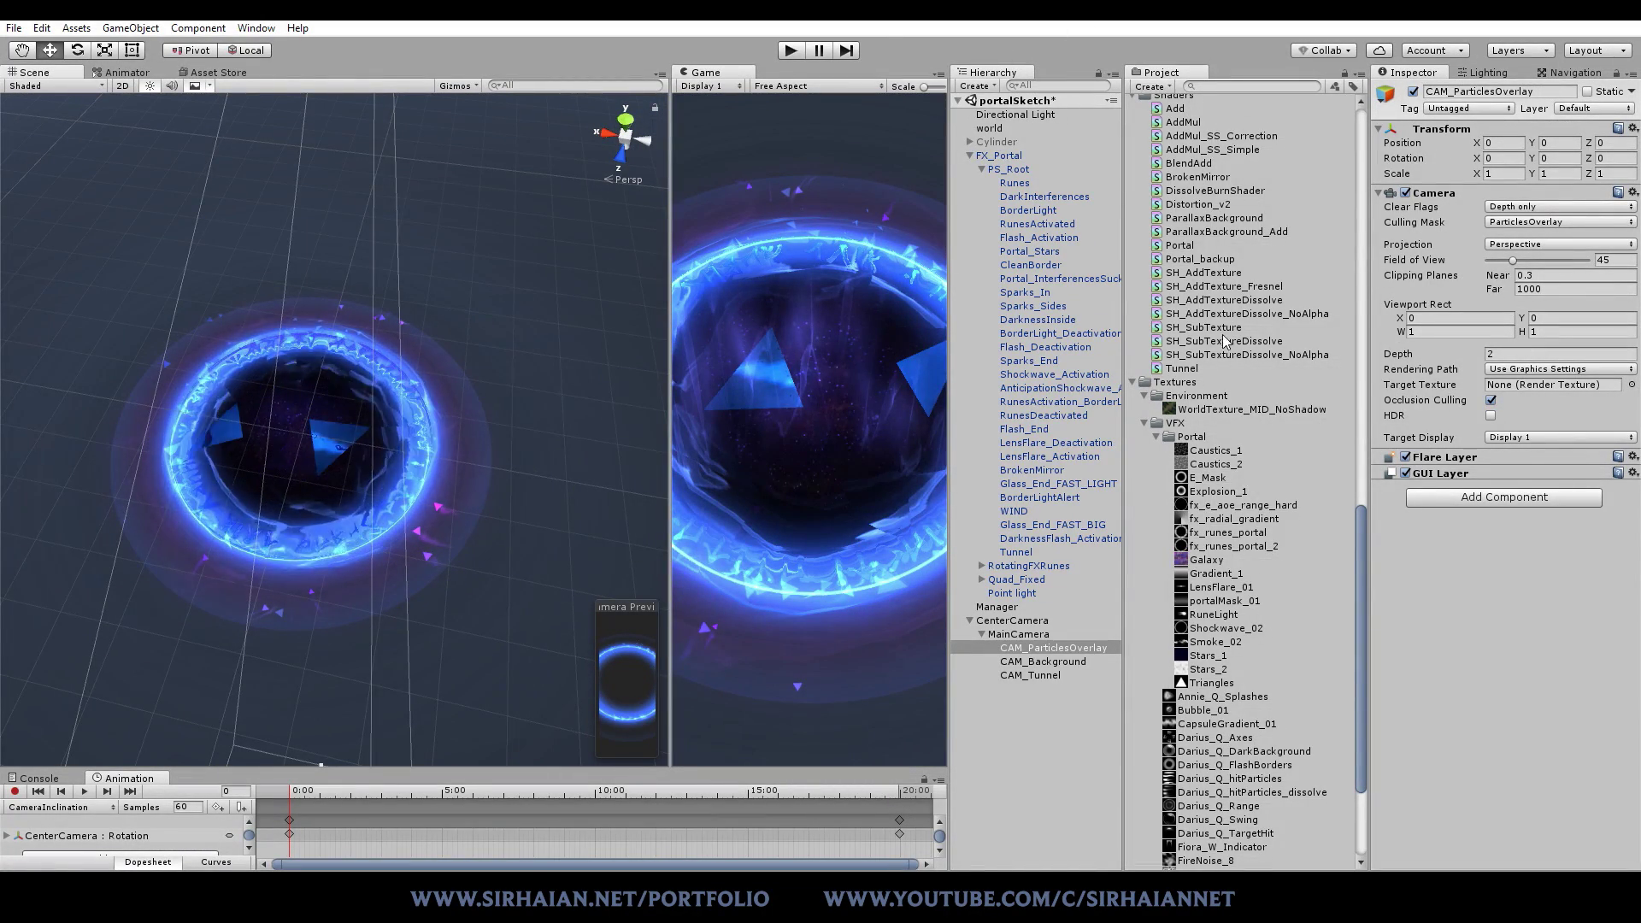
Step: Select the CleanBorder particle system, pause its simulation on the open portal and enlarge the Game view
left_click(1038, 361)
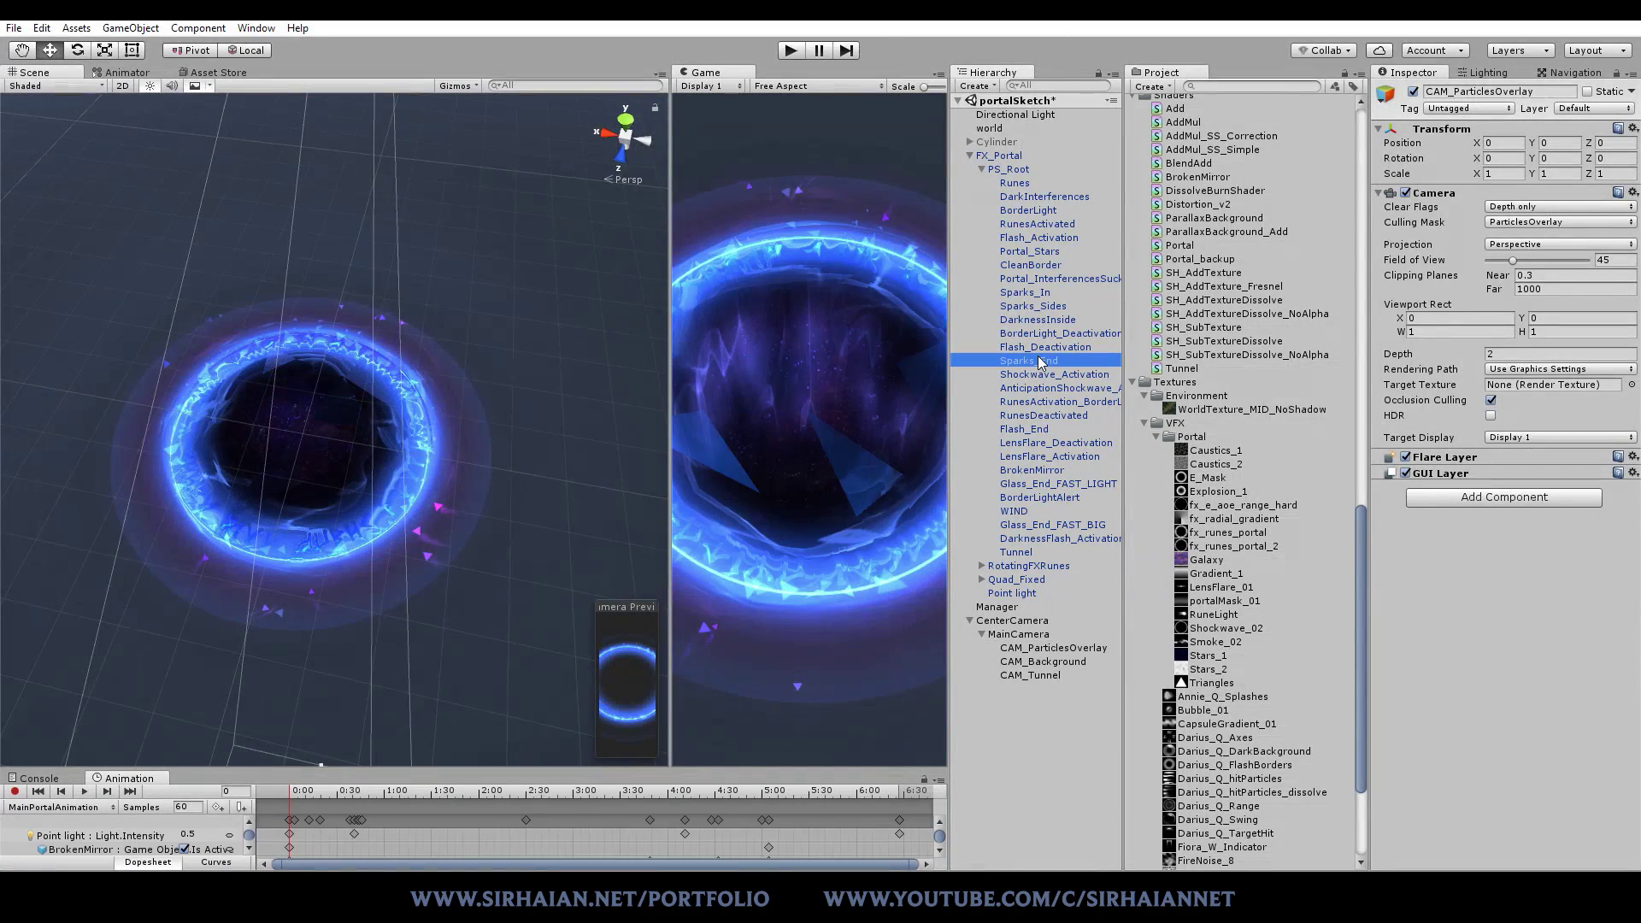
left_click(1044, 295)
left_click(1050, 279)
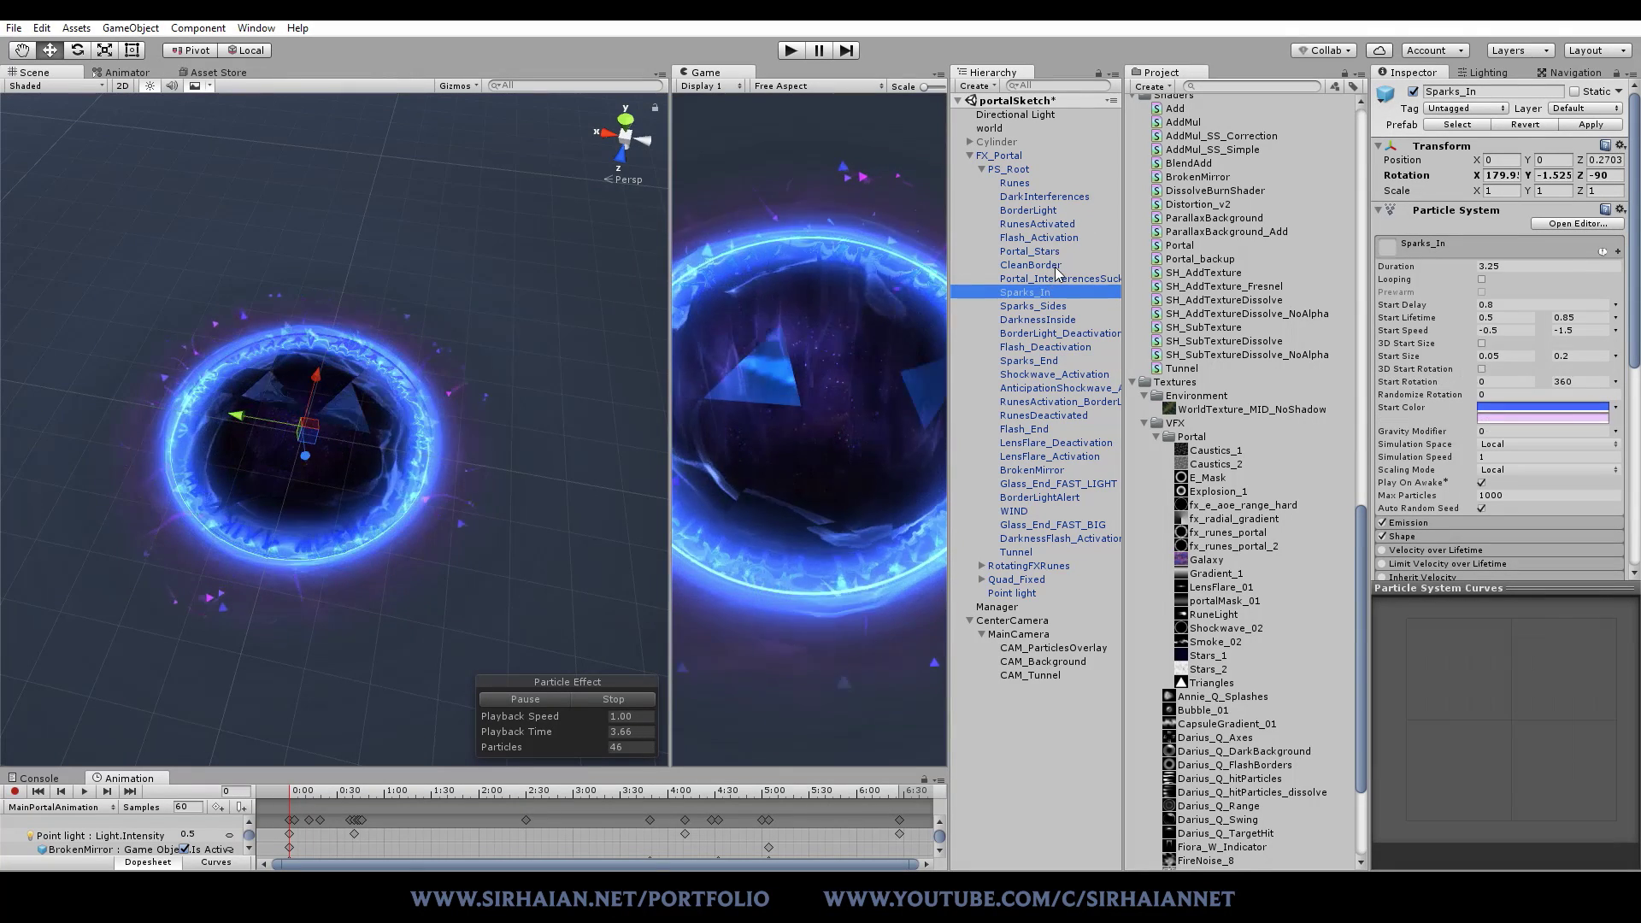
left_click(1058, 265)
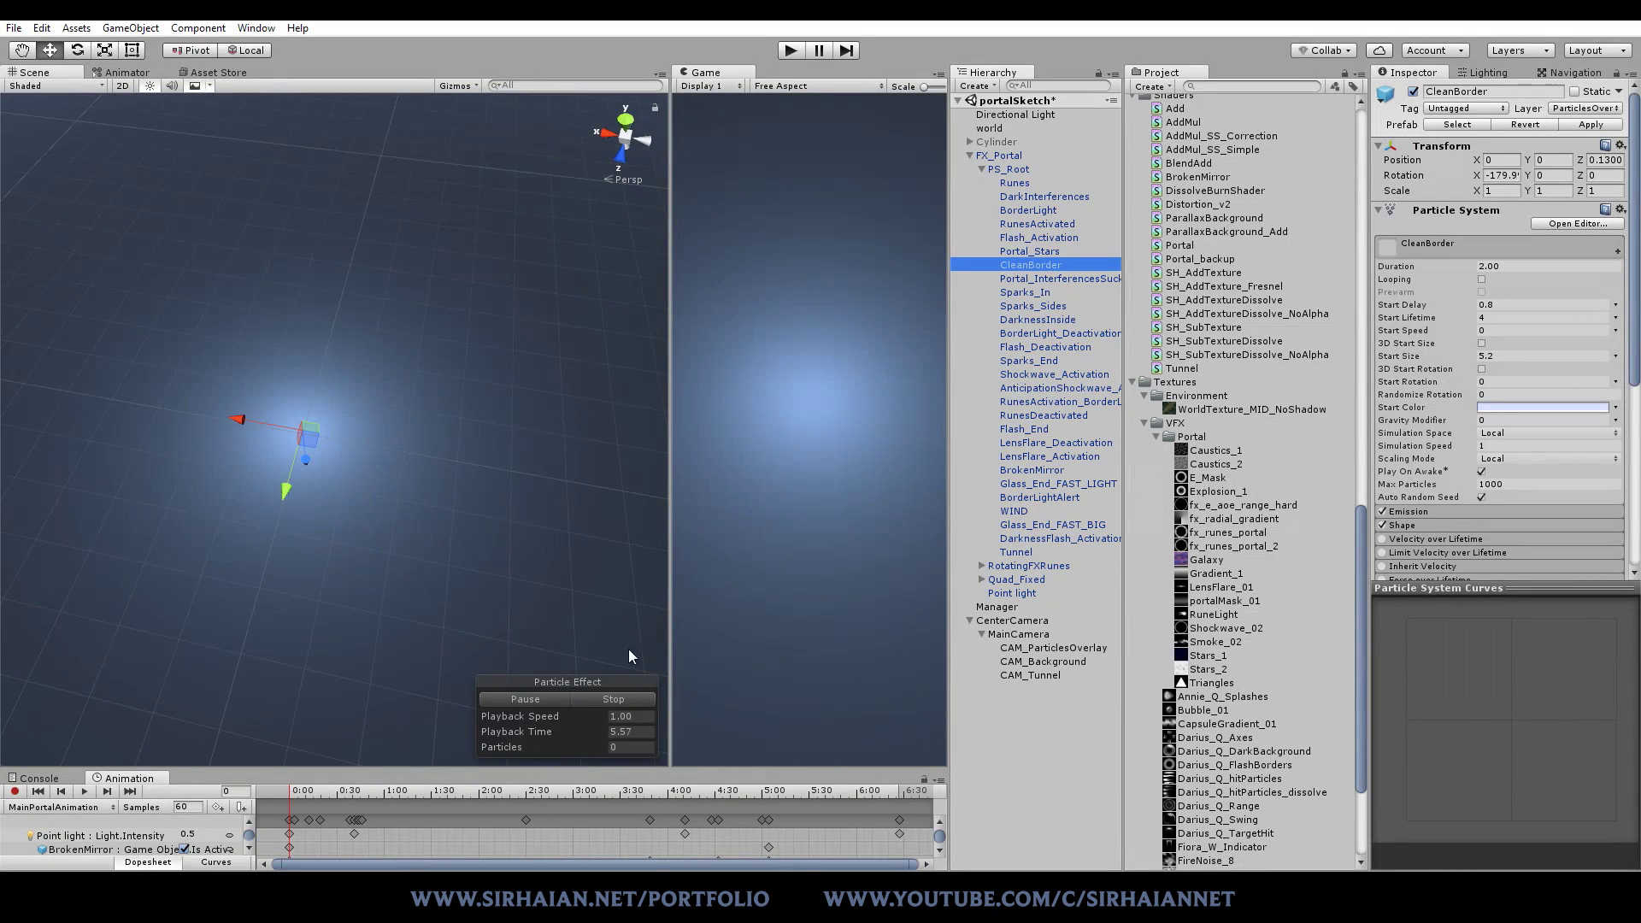
left_click(528, 699)
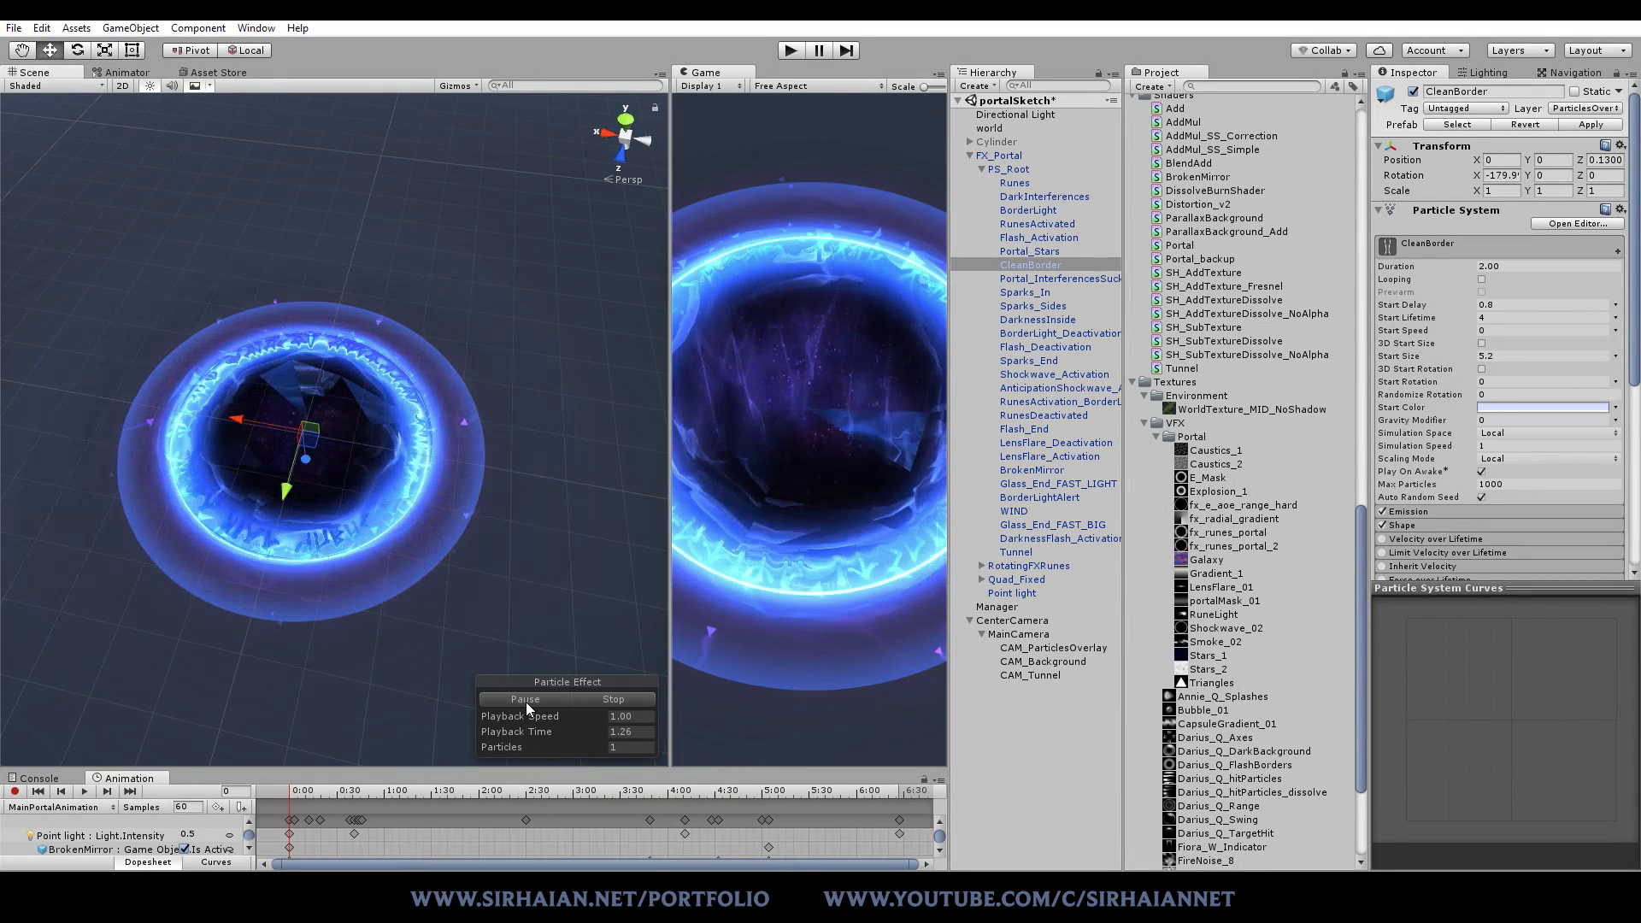
left_click_drag(671, 565, 360, 566)
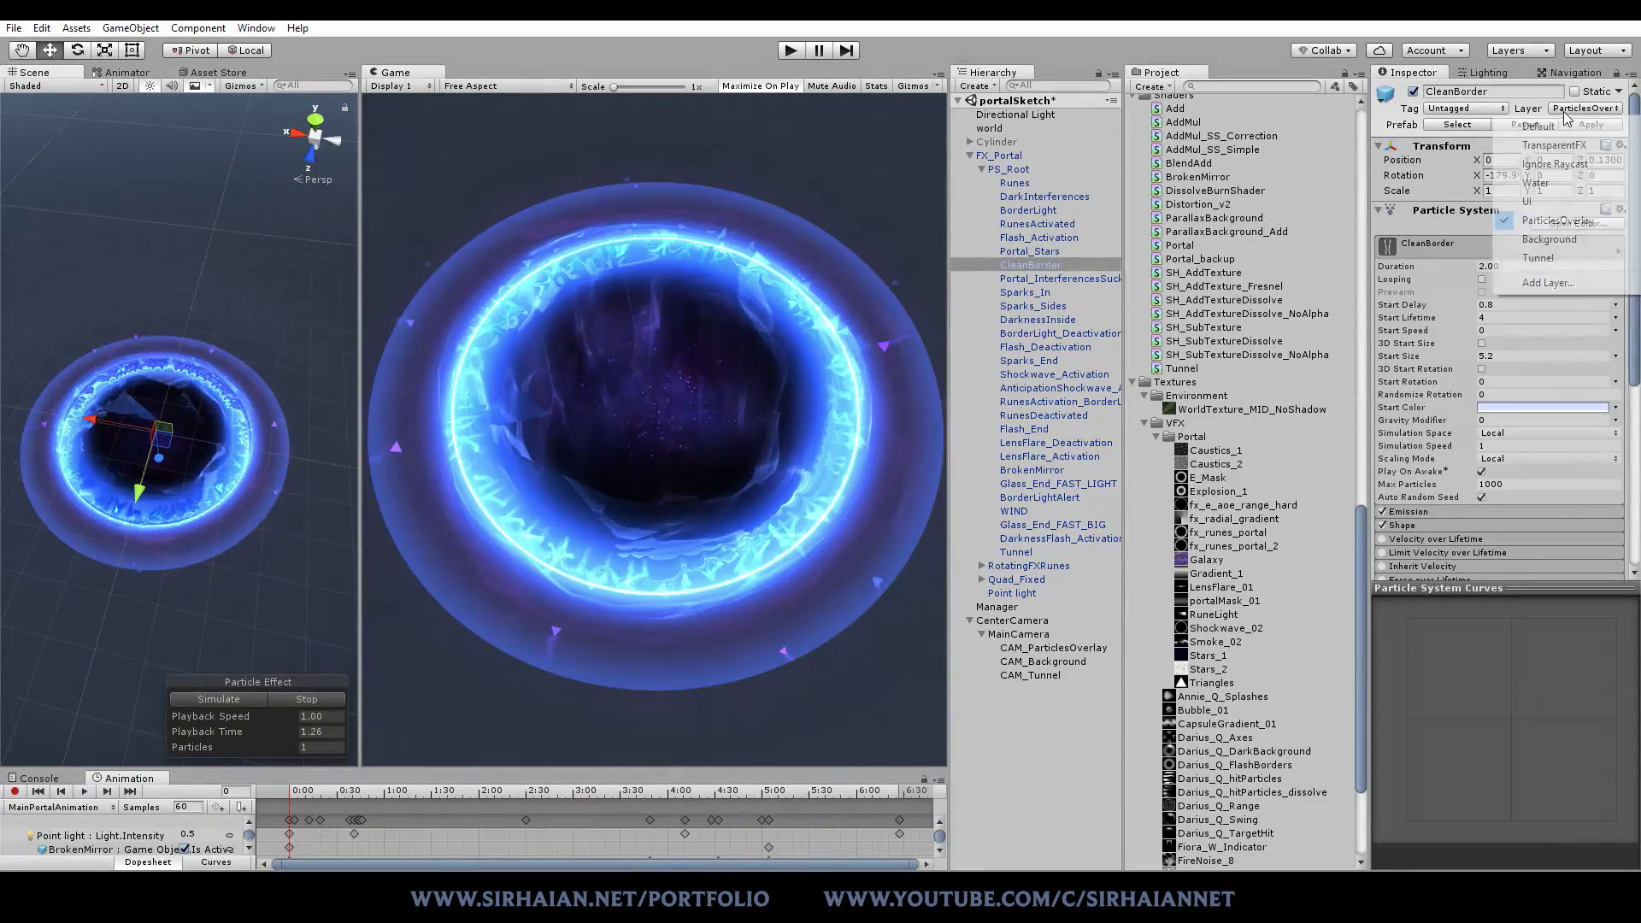
Step: Expand CleanBorder's Renderer module and examine its material, sorting layer and order settings
scroll(1449, 301, "down", 5)
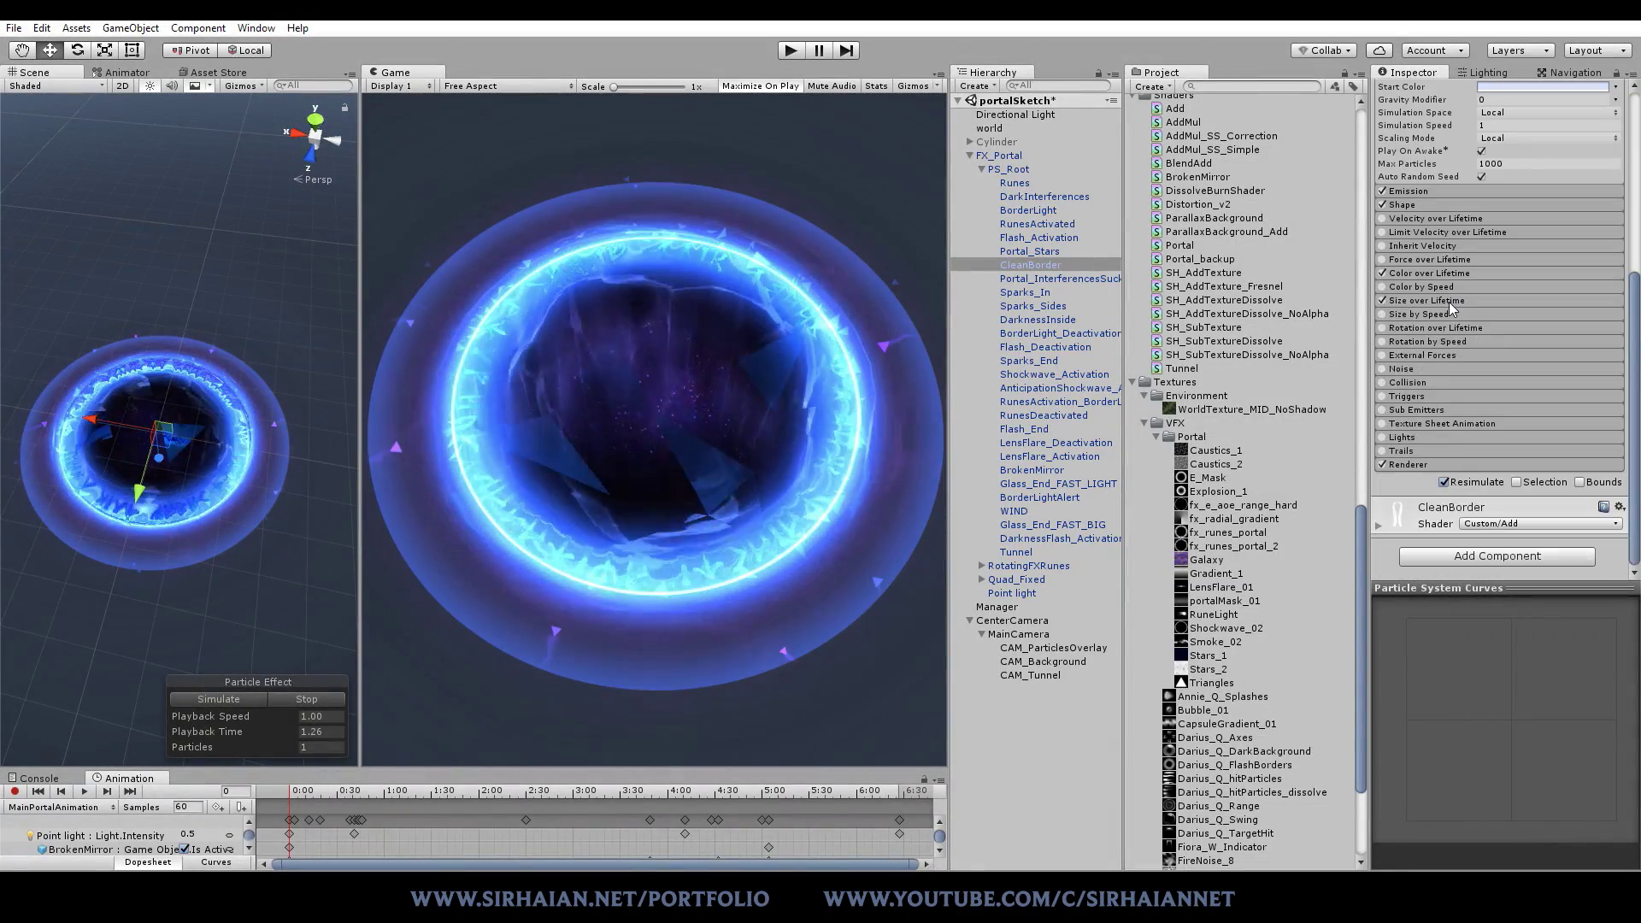
left_click(1412, 464)
scroll(1414, 462, "down", 5)
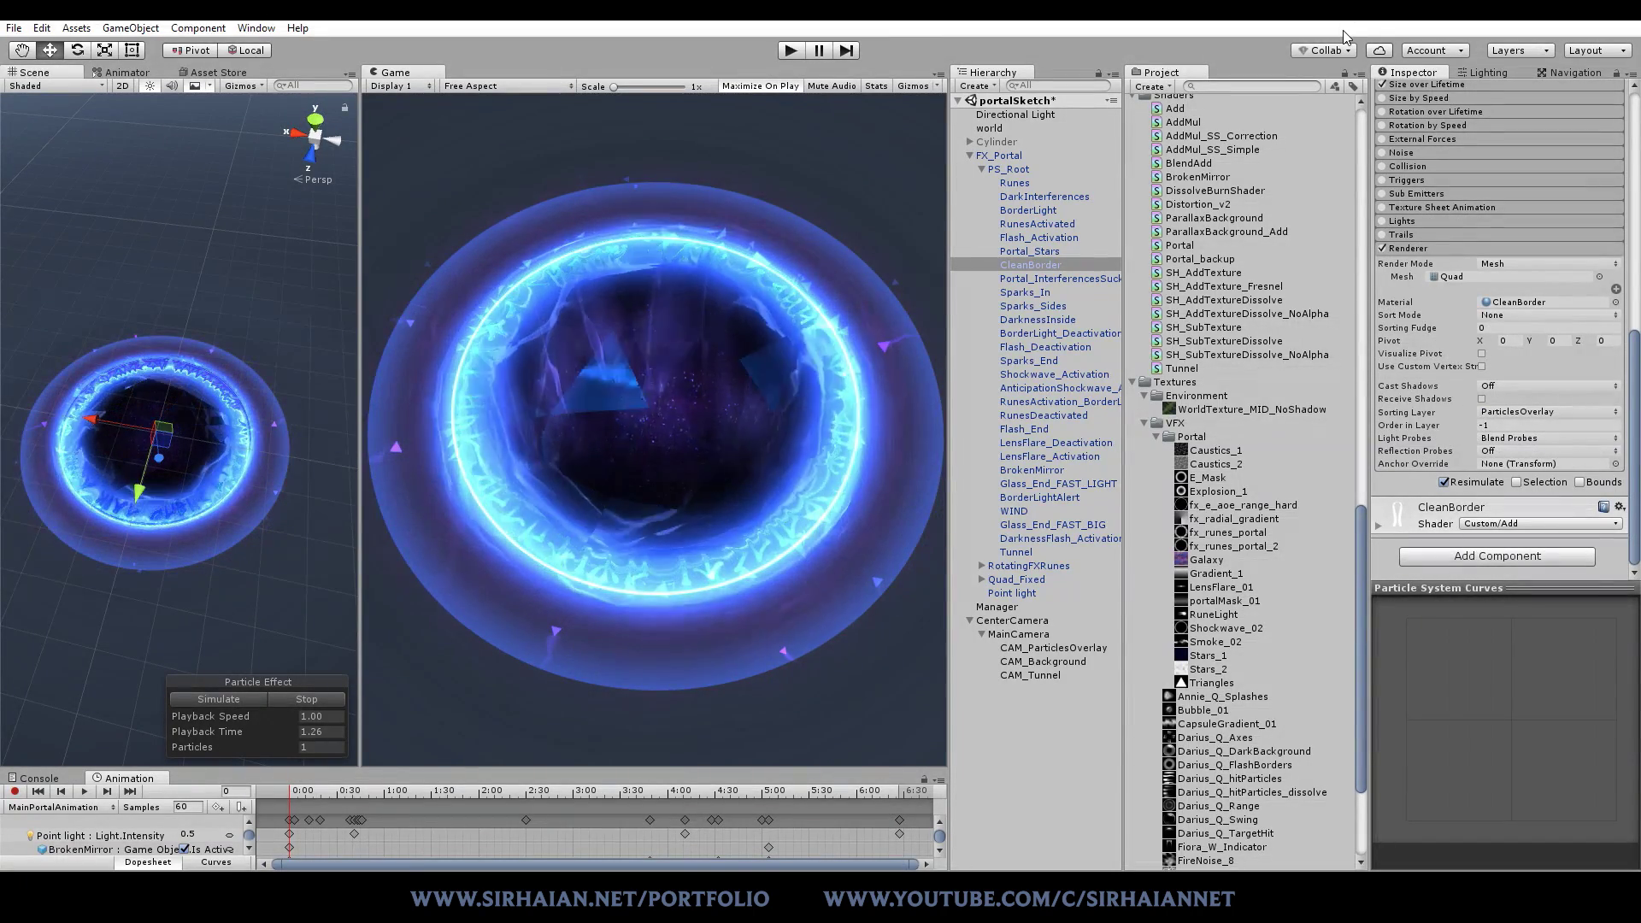
Step: Check which layers CAM_ParticlesOverlay, CAM_Background and CAM_Tunnel render through their Culling Mask options
left_click(1012, 648)
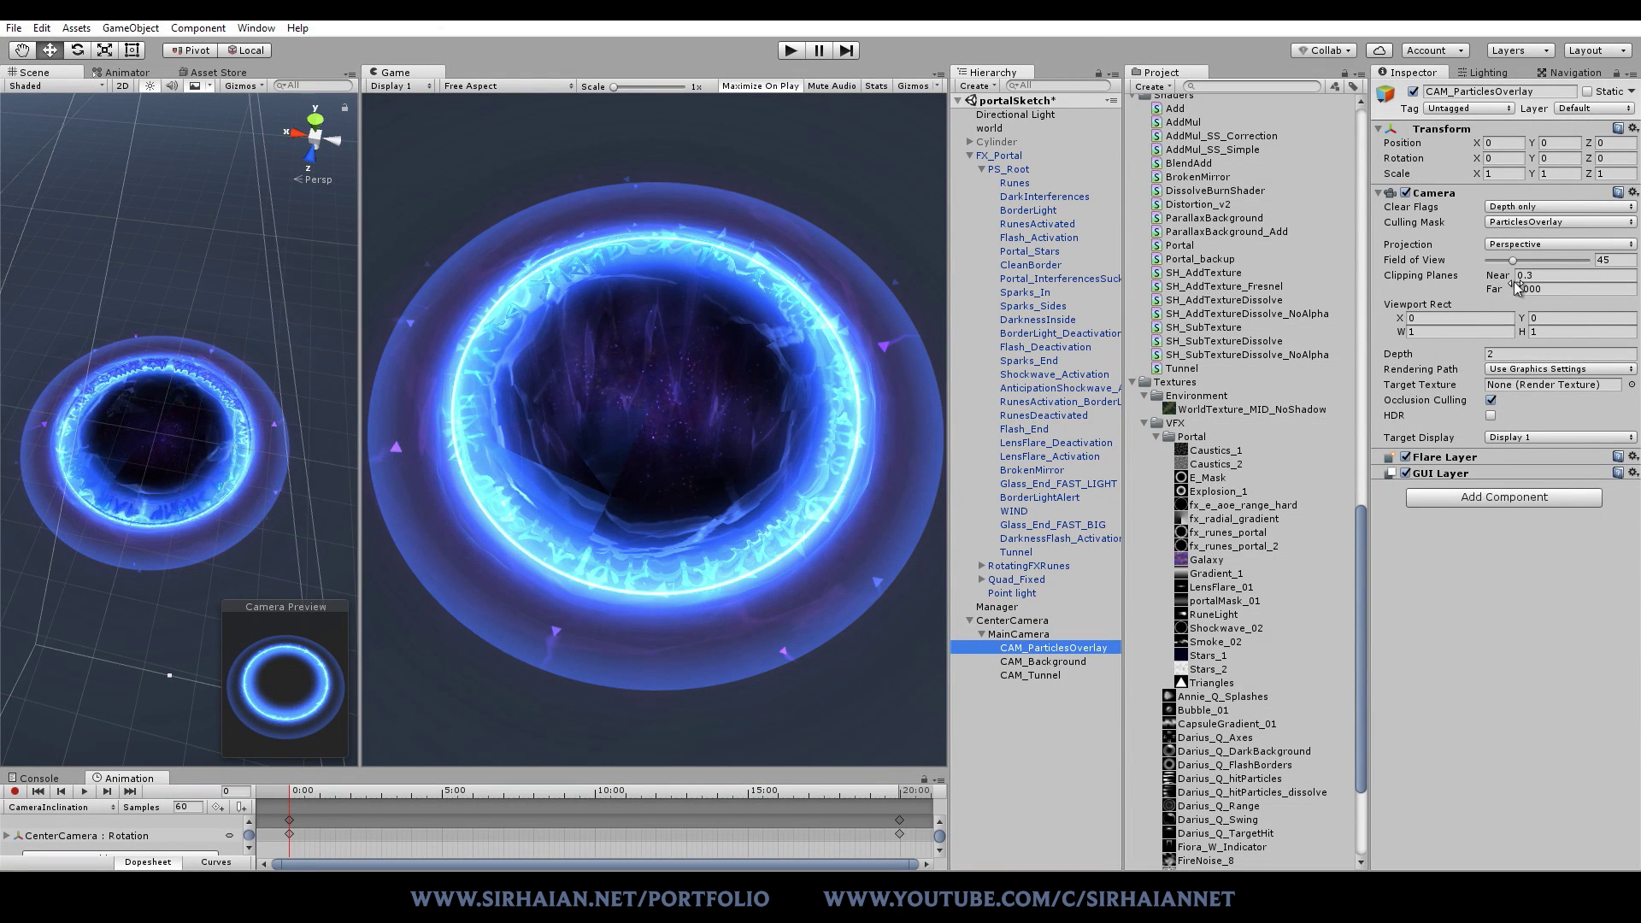
left_click(1529, 222)
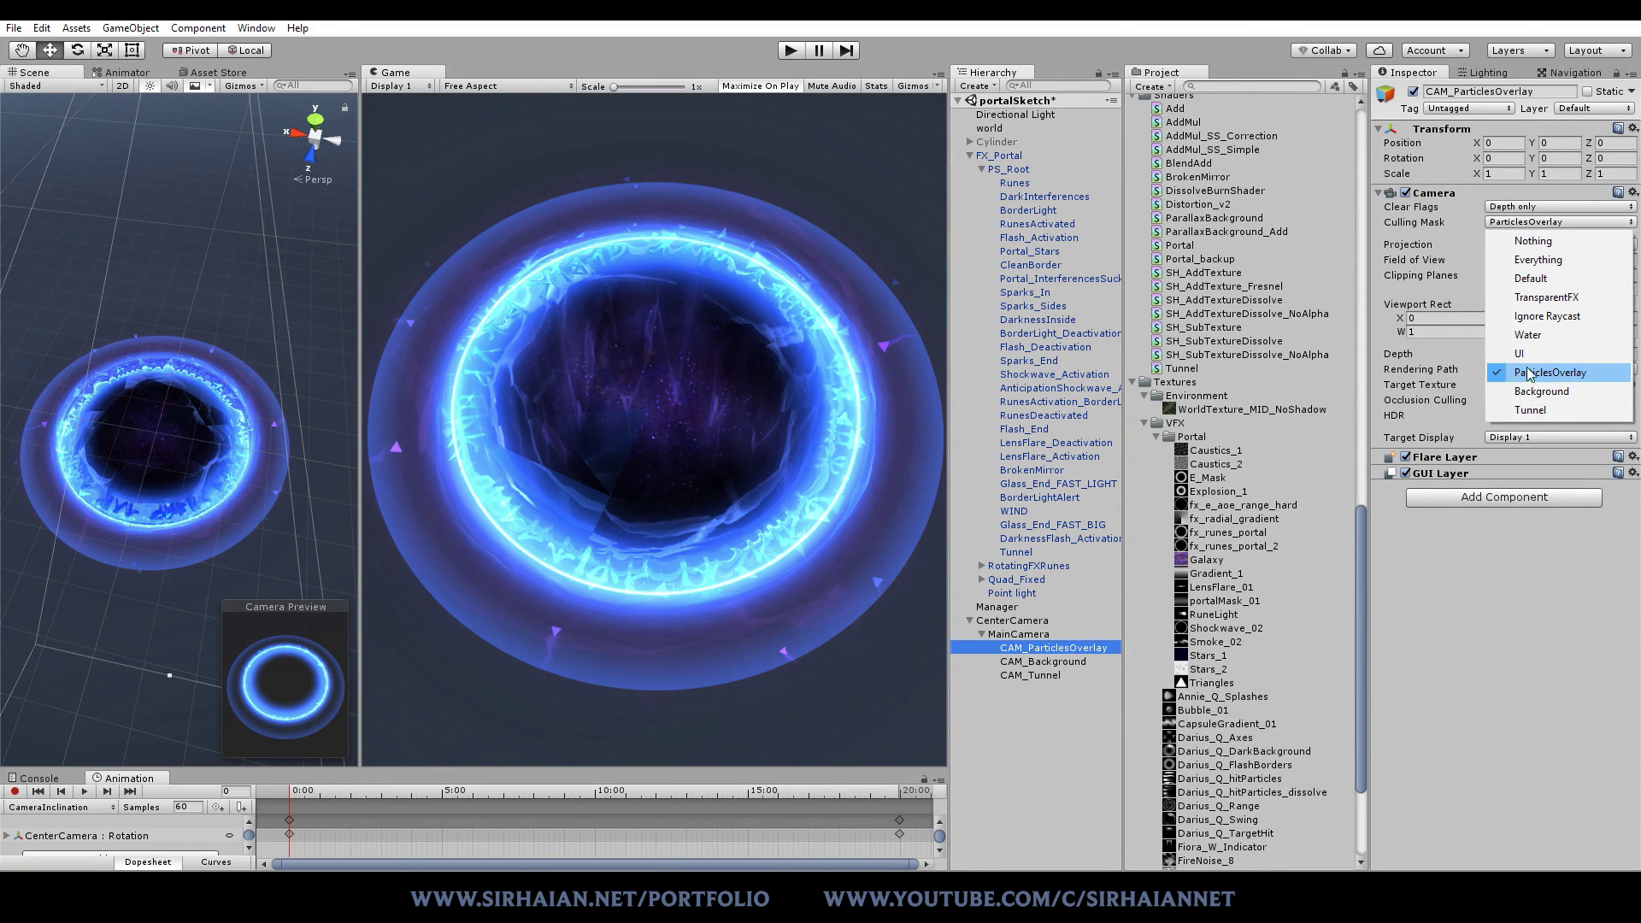
left_click(1527, 562)
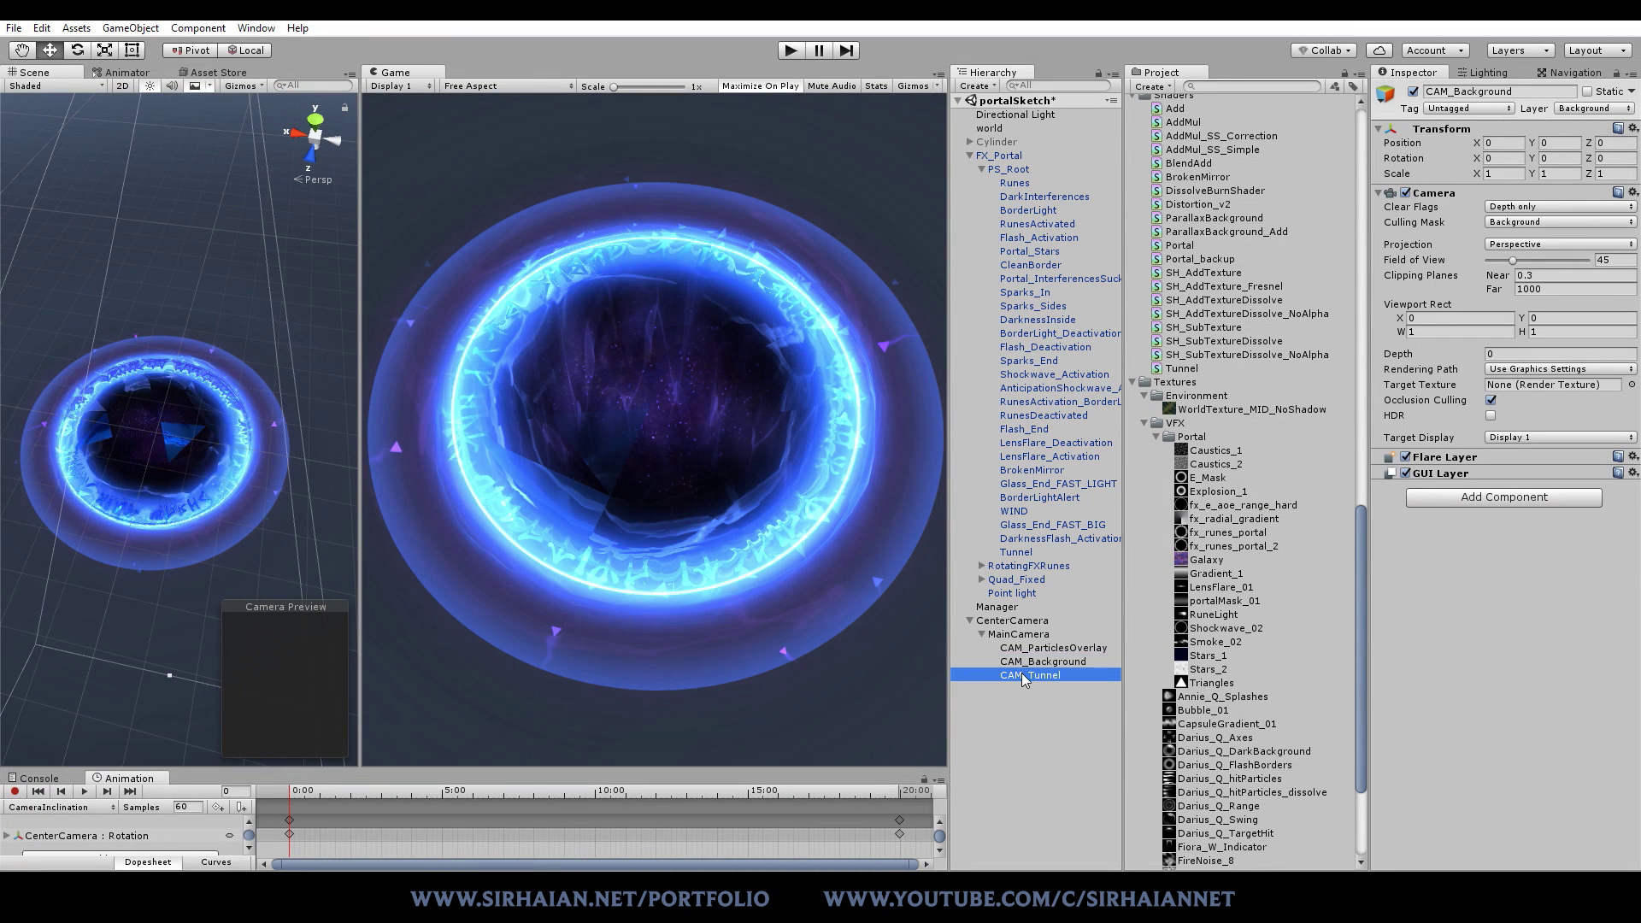
left_click(1519, 224)
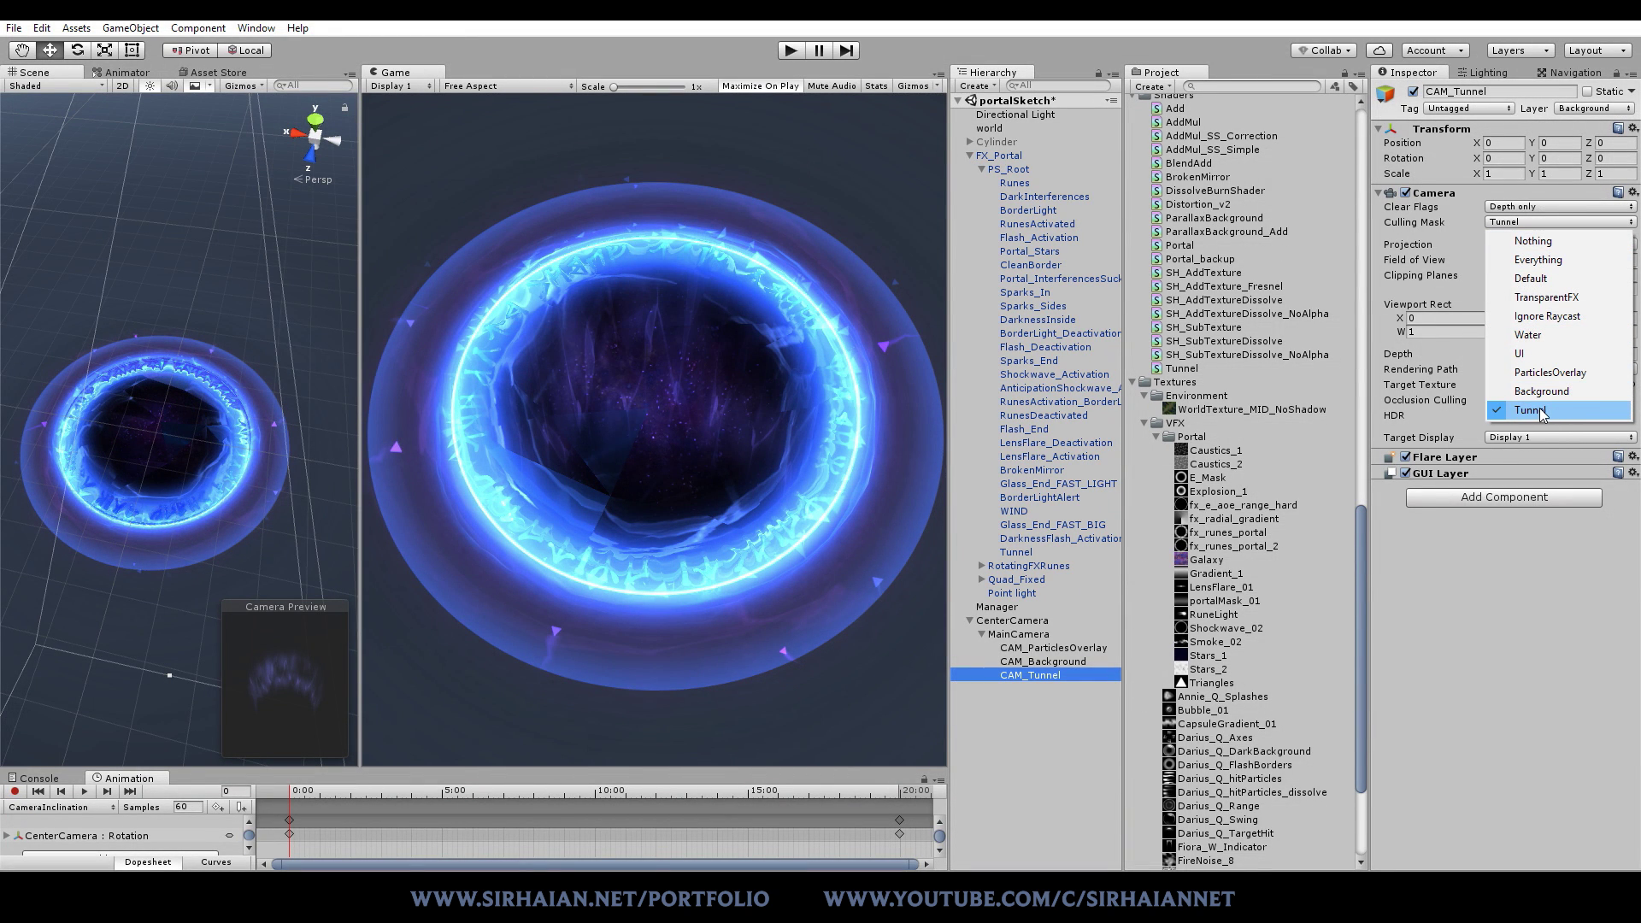
key("Escape")
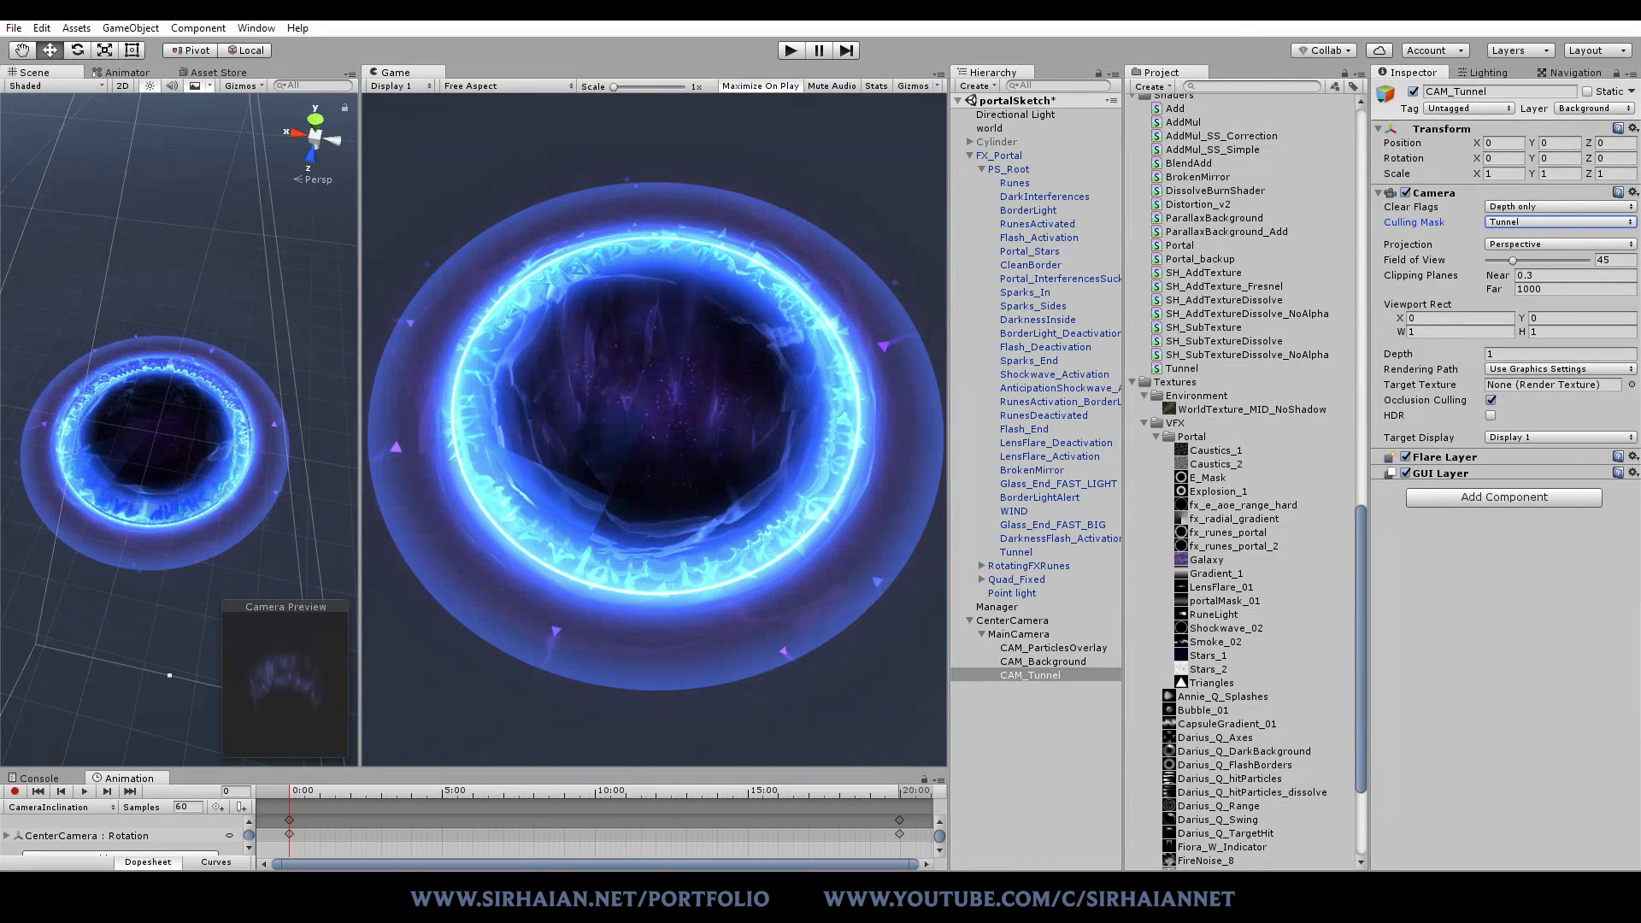
Step: Compare the Depth settings of CAM_Tunnel and CAM_ParticlesOverlay and view the MainCamera's settings
left_click(1059, 650)
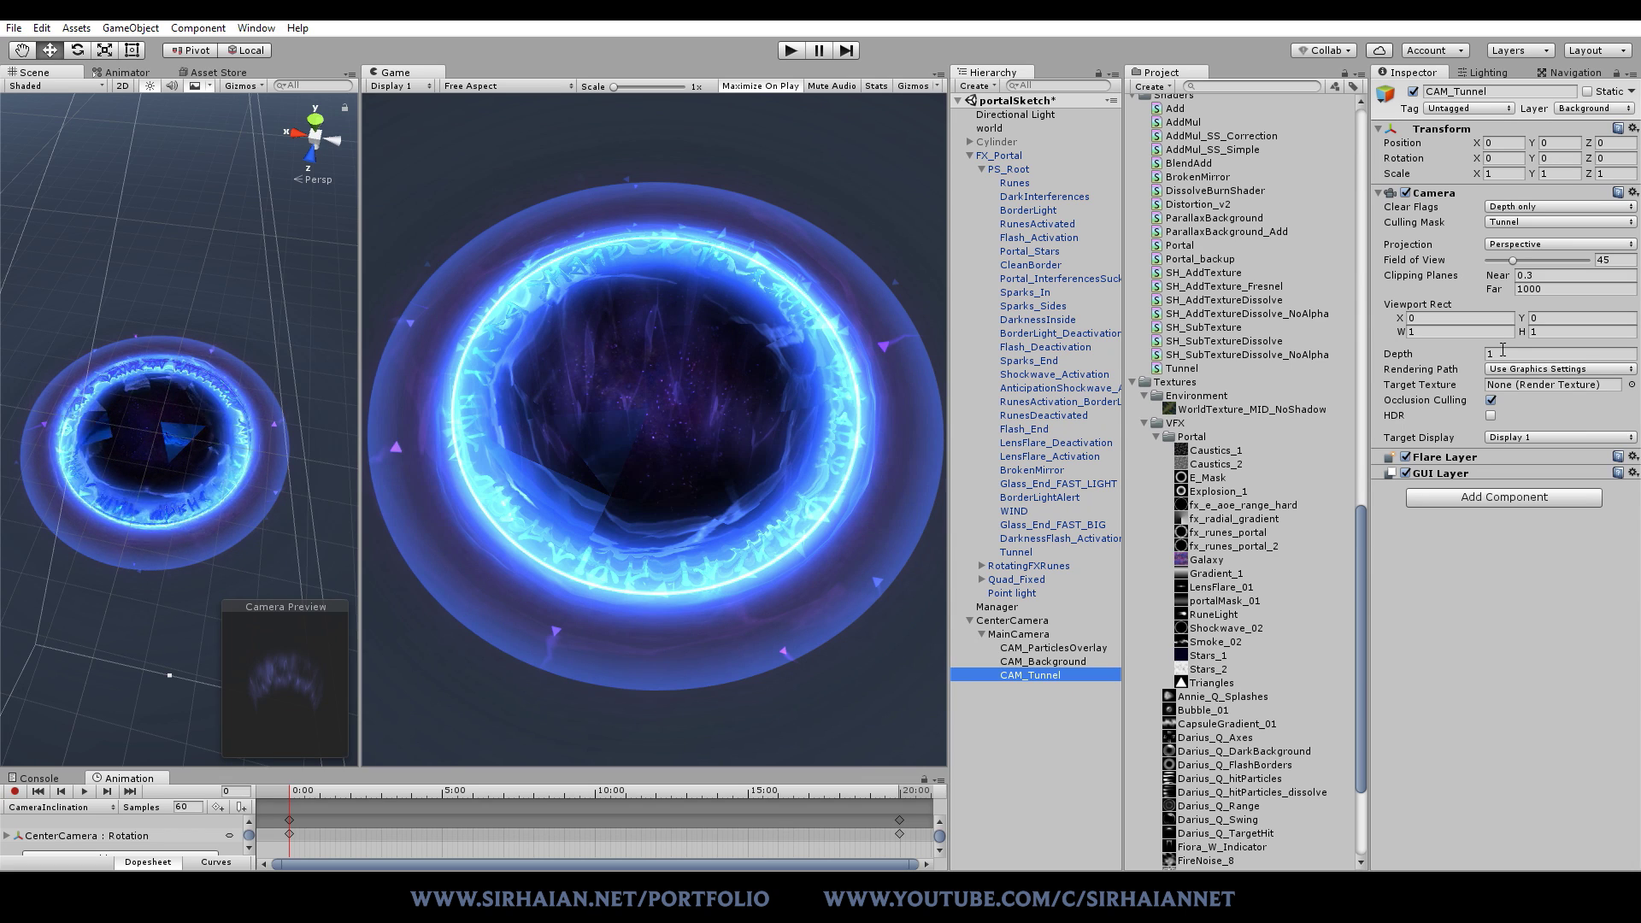
left_click(1075, 649)
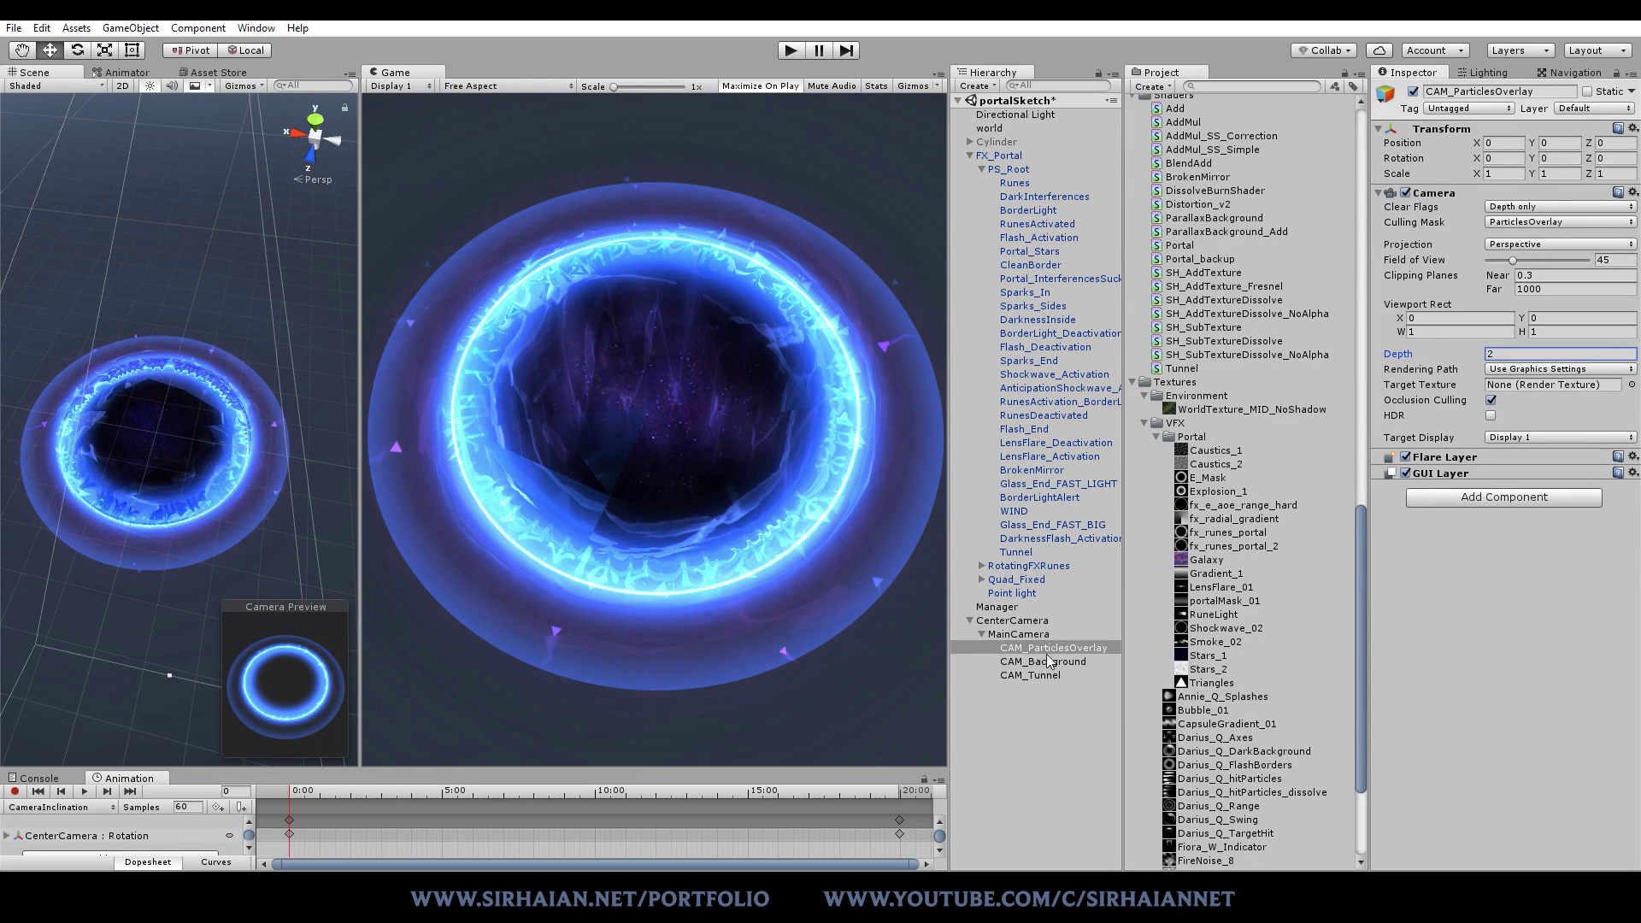
left_click(1042, 620)
left_click(1025, 634)
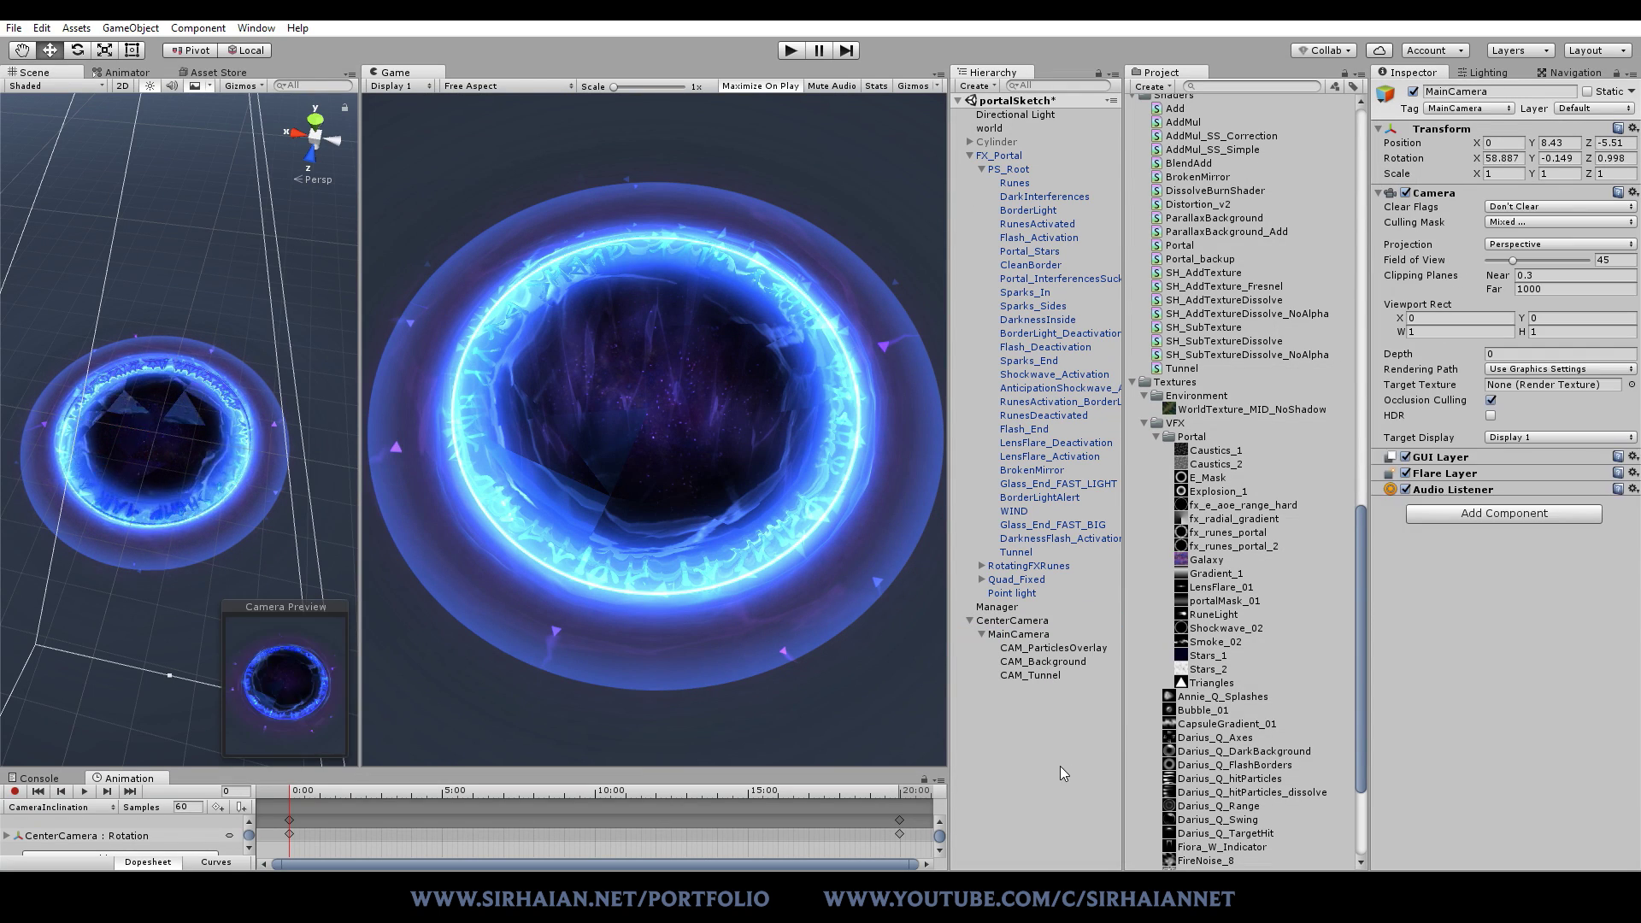
Step: Clear the hierarchy selection and start Play mode to preview the portal effect
left_click(1060, 766)
left_click(790, 49)
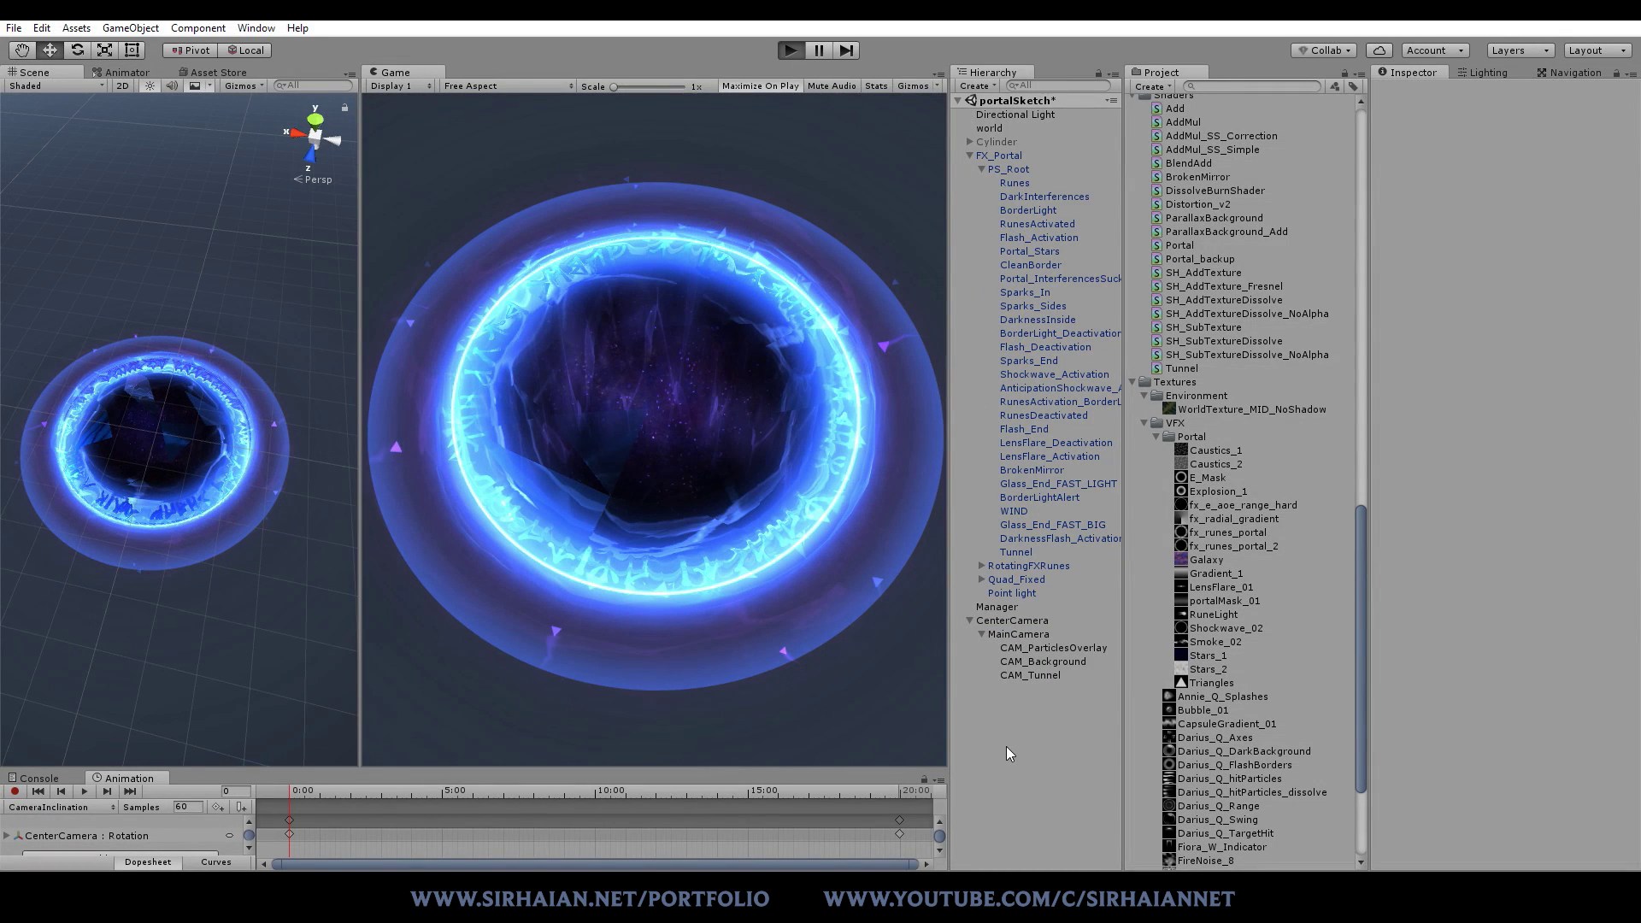